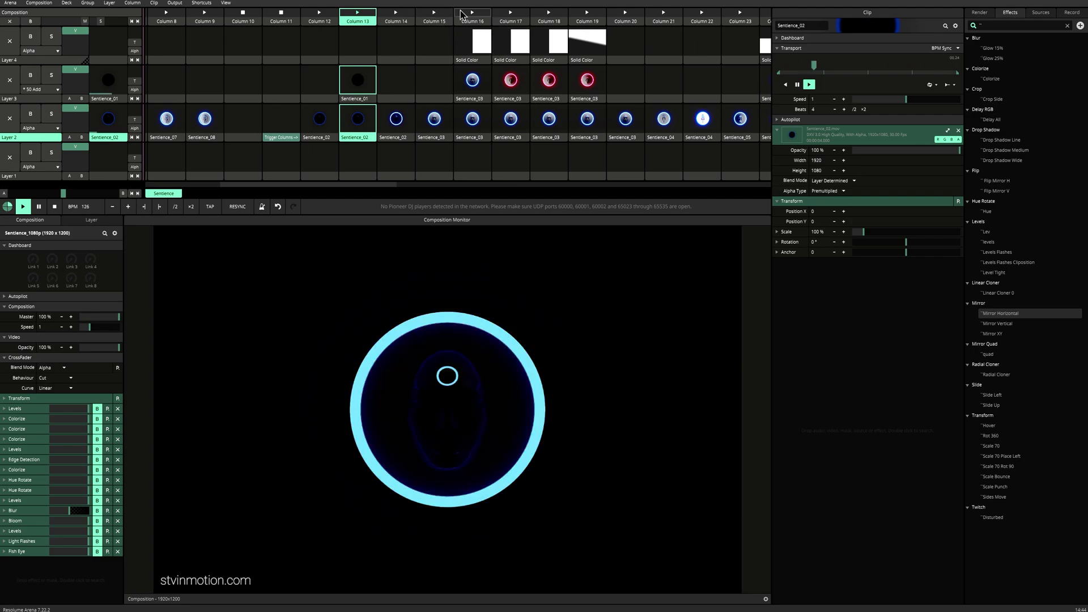
# Launch the twitching face Columns 17, 24 and 35 in turn
pyautogui.click(511, 16)
pyautogui.hscroll(4, 547, 16)
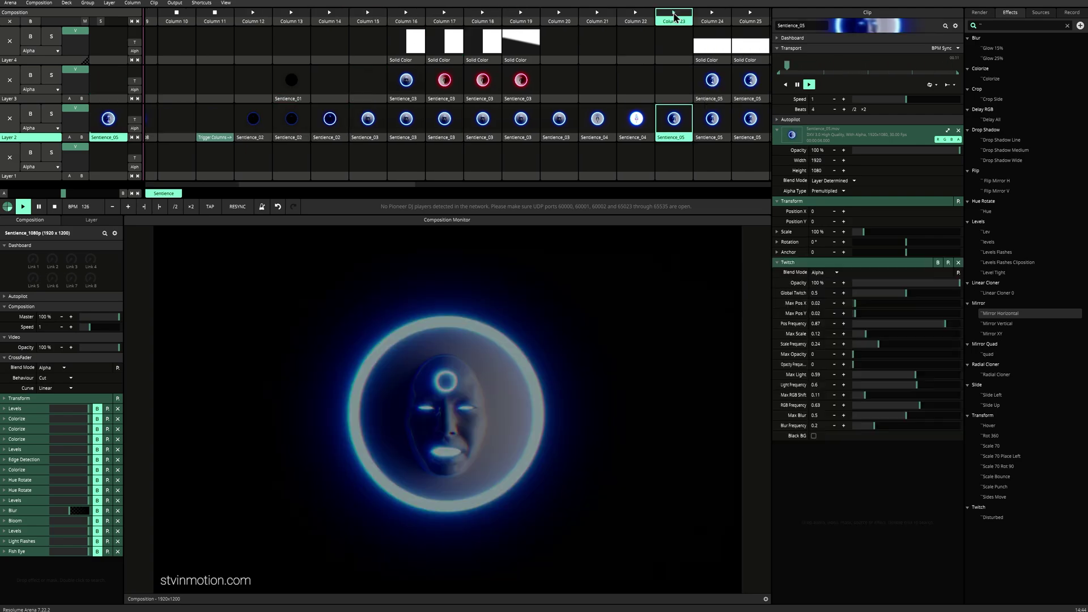
pyautogui.click(626, 16)
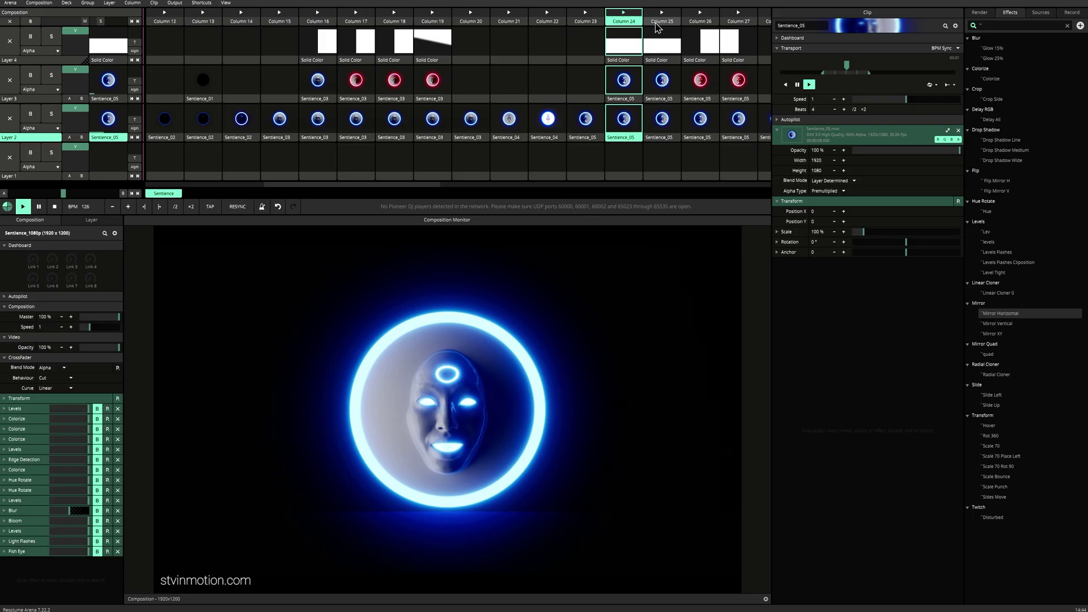
pyautogui.hscroll(9, 657, 27)
pyautogui.click(660, 22)
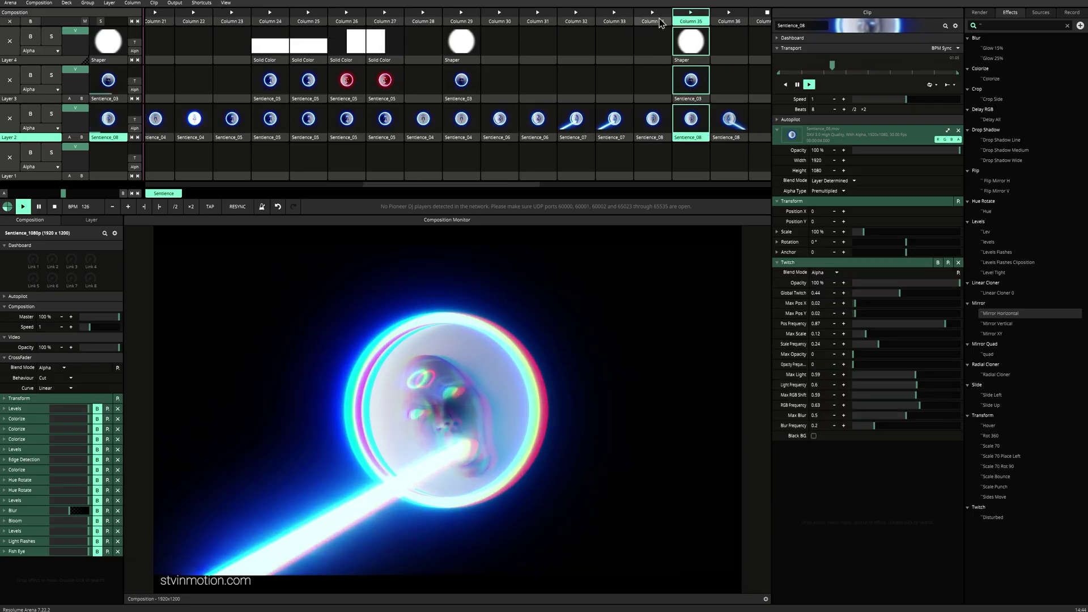
pyautogui.hscroll(8, 566, 24)
# Launch the mirror and cloner Columns 38, 39, 41 and 42, then Column 12's plain ring
pyautogui.click(554, 22)
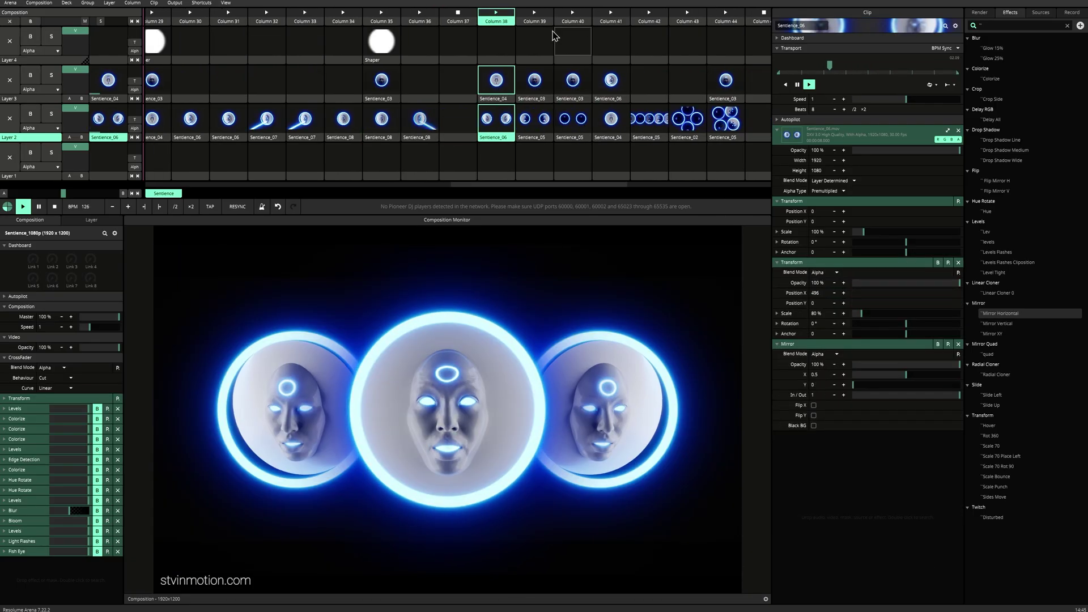
pyautogui.click(543, 18)
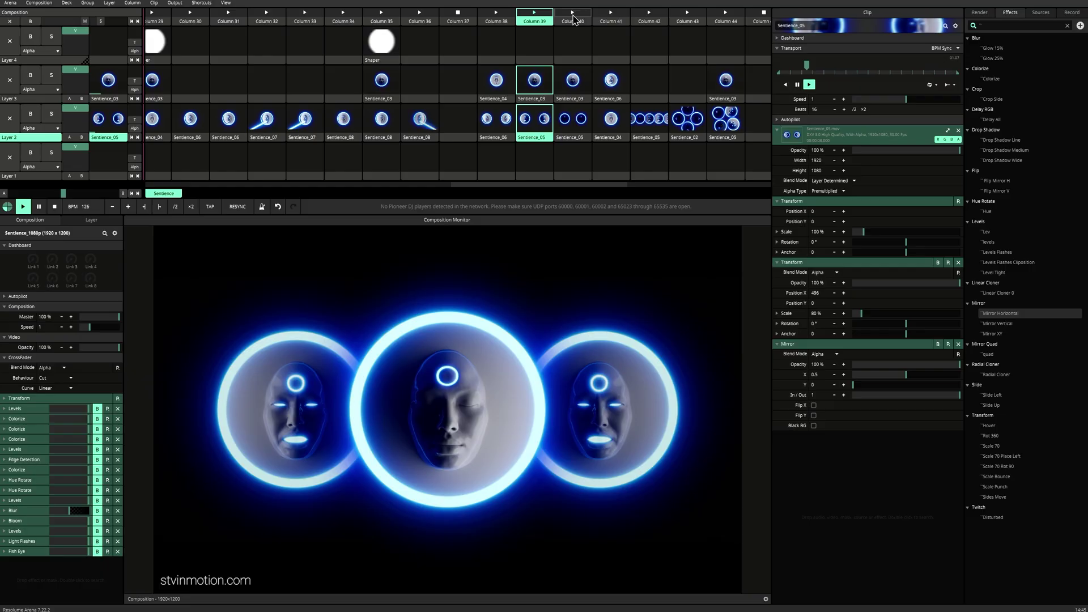
pyautogui.click(610, 18)
pyautogui.click(649, 18)
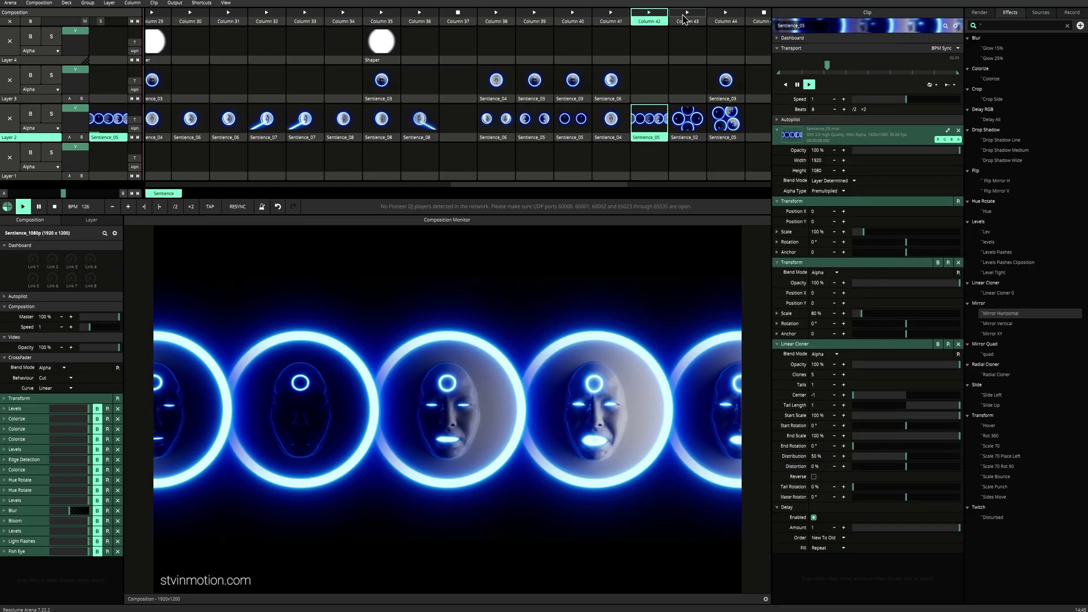
pyautogui.click(724, 19)
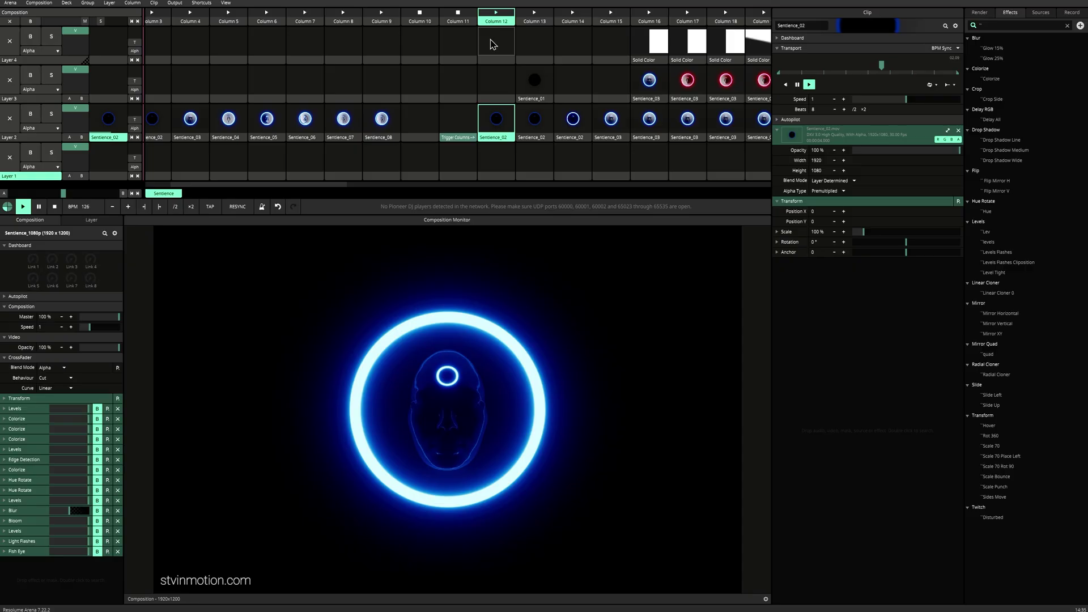
# Launch Columns 13, 14 and 16, ending on Column 16's Solid Color–masked Sentience_03 face
pyautogui.hscroll(-1, 491, 45)
pyautogui.hscroll(3, 491, 44)
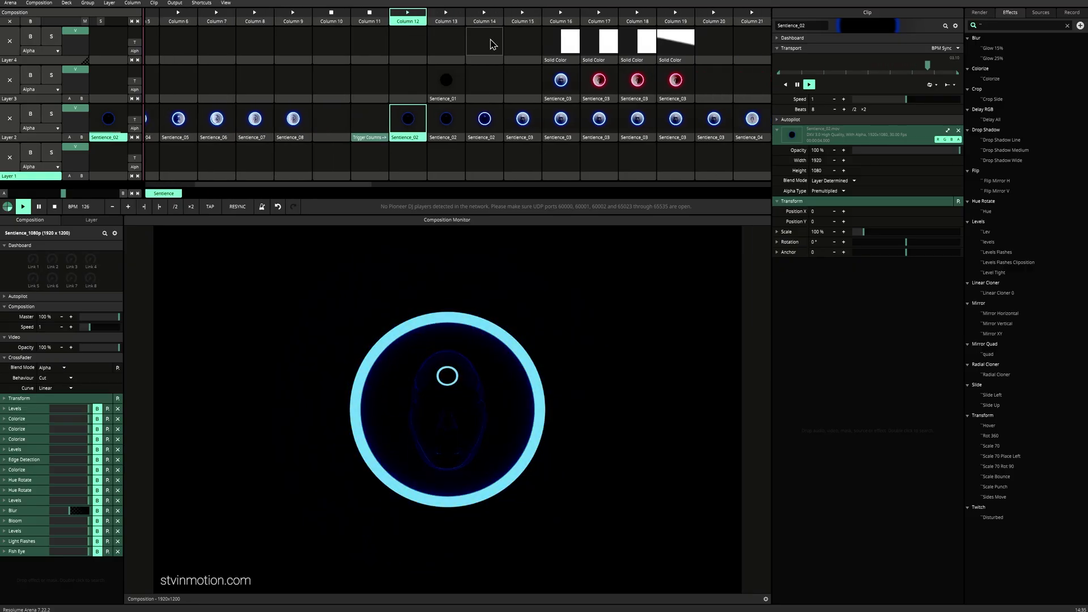
pyautogui.click(446, 15)
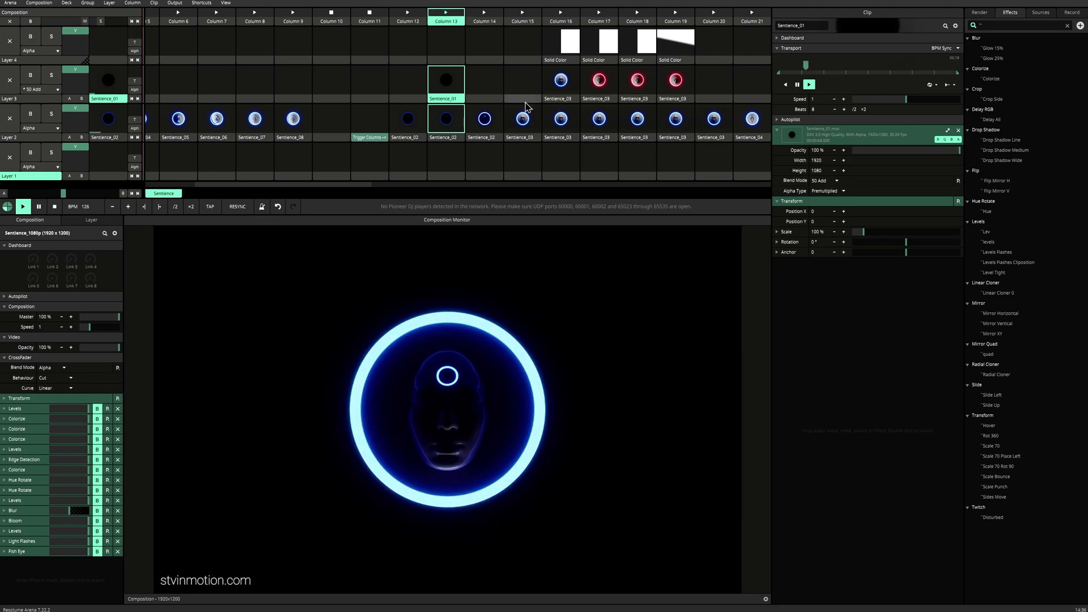
pyautogui.click(493, 17)
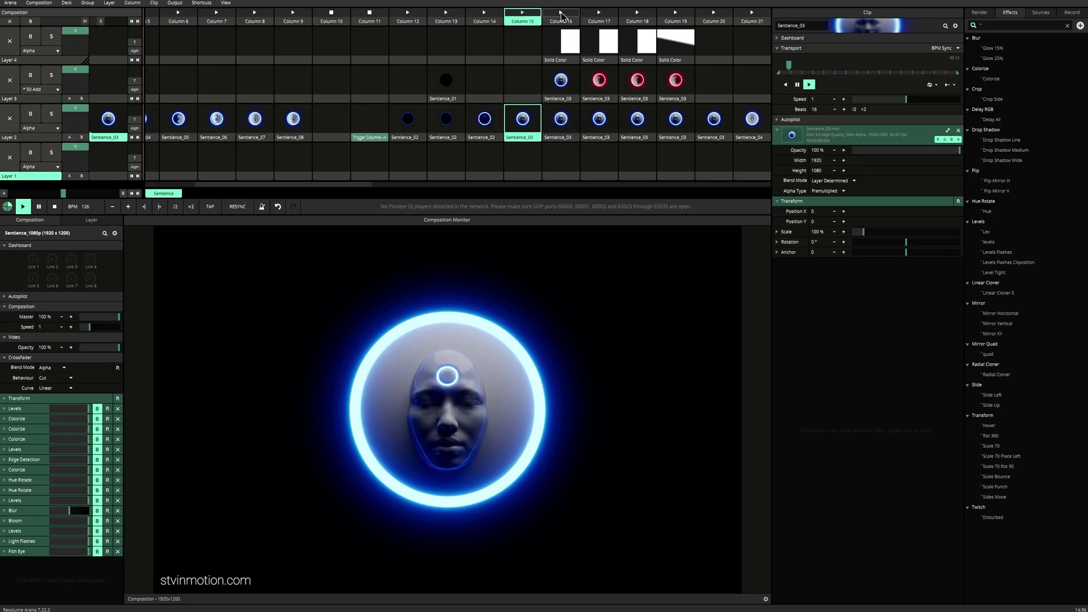
pyautogui.click(561, 18)
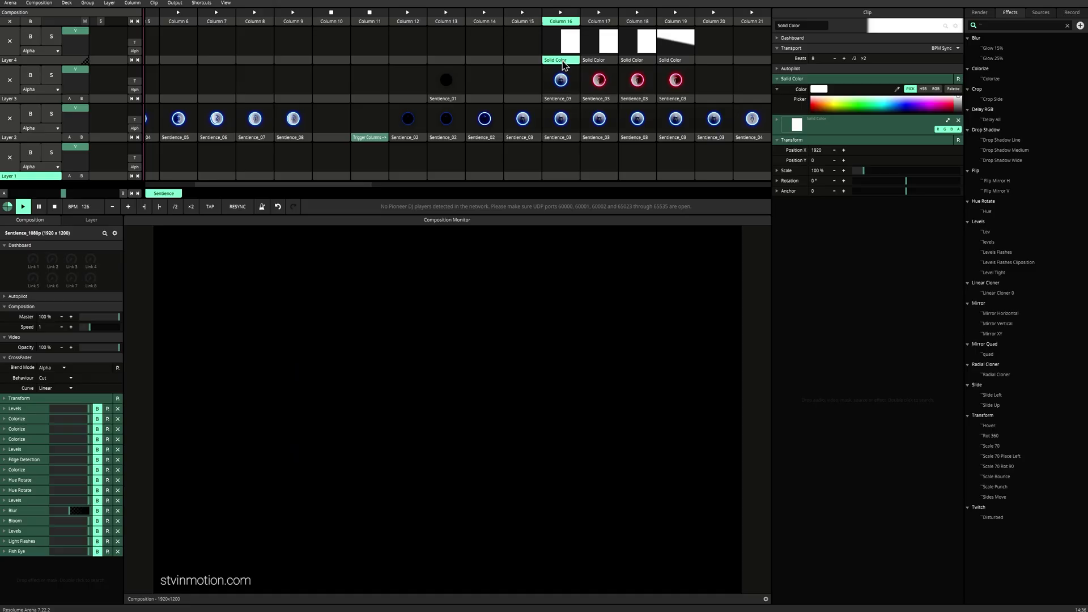
# Move the Solid Color clip back into Layer 4 and check Layer 4's One Below mask mode
pyautogui.click(561, 176)
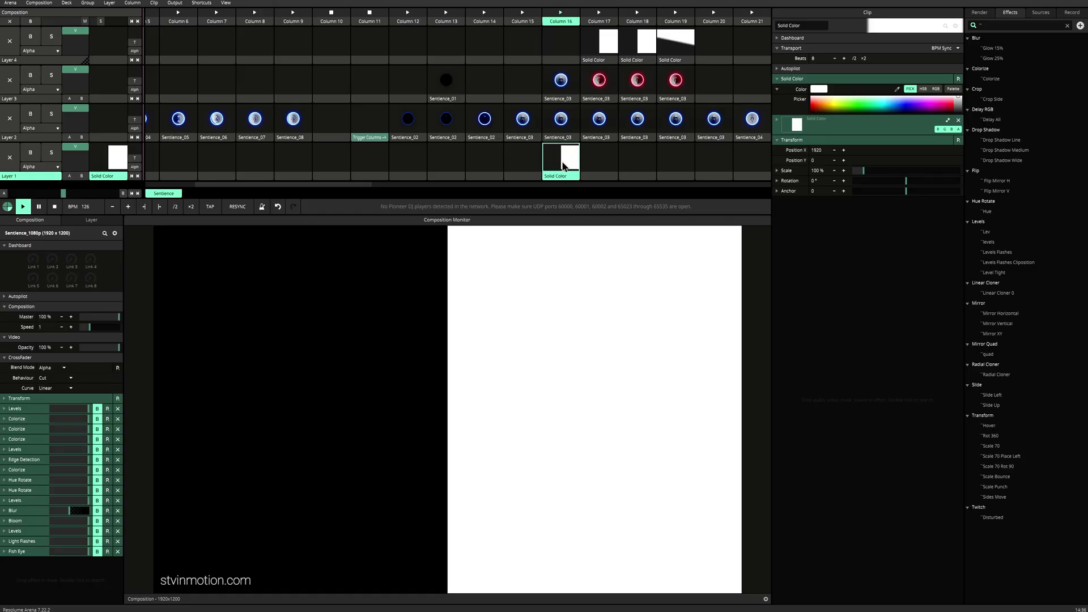
pyautogui.moveTo(570, 66); pyautogui.dragTo(563, 60)
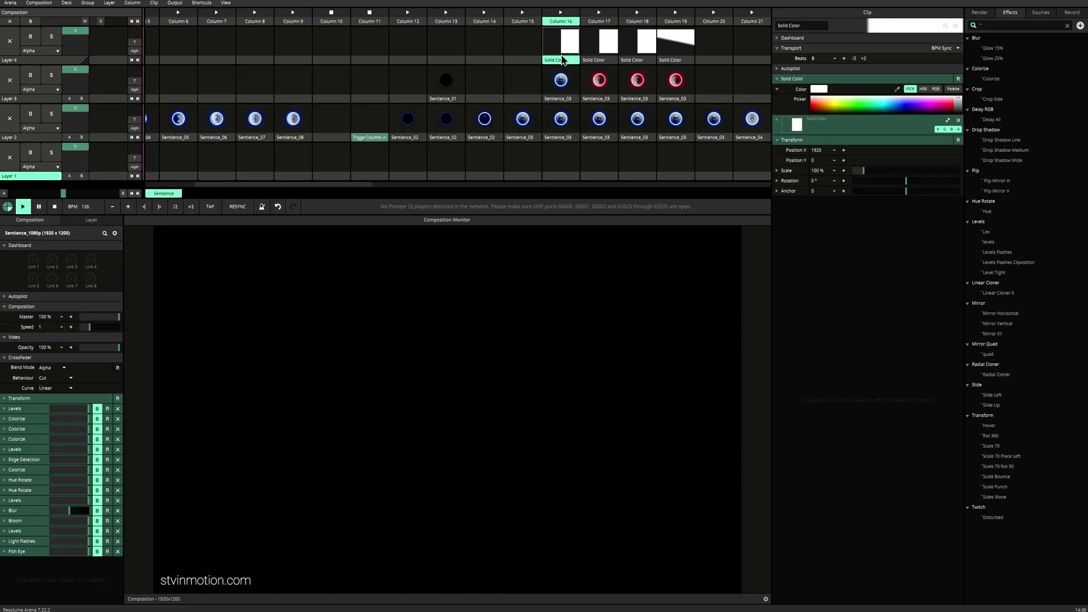
pyautogui.click(52, 60)
pyautogui.rightClick(50, 66)
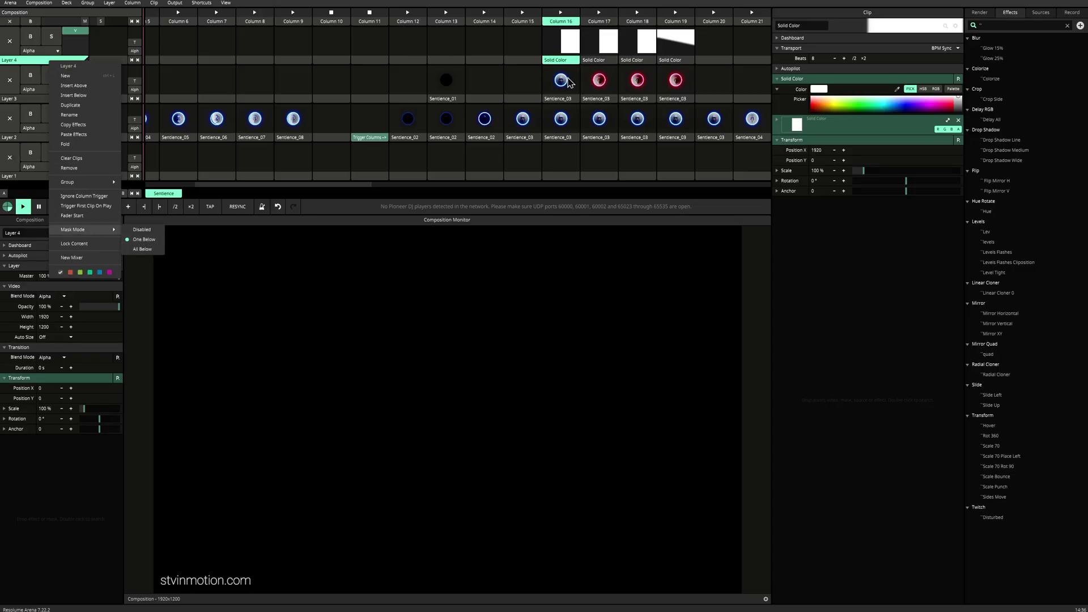
# Relaunch Column 16 and replay its Sentience_03 face clips with the Solid Color mask on top
pyautogui.click(554, 18)
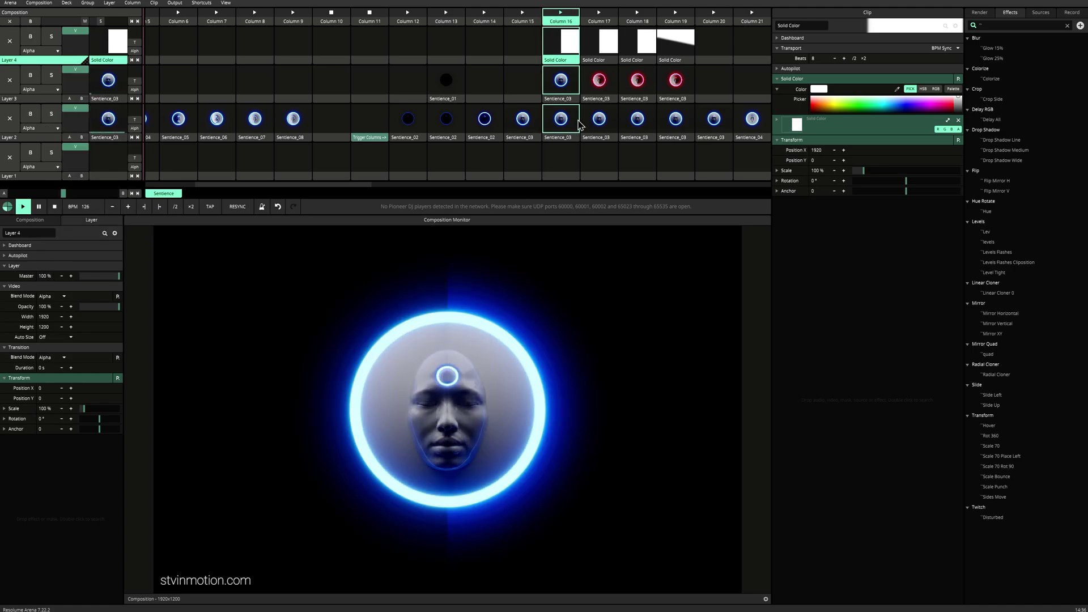
pyautogui.click(565, 101)
pyautogui.click(565, 104)
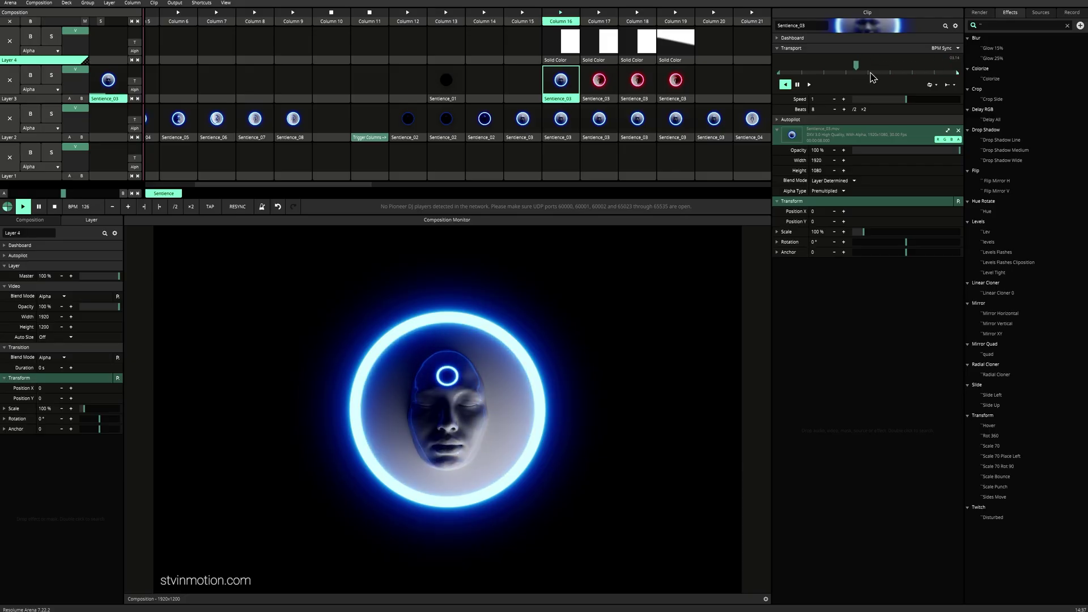
pyautogui.click(562, 126)
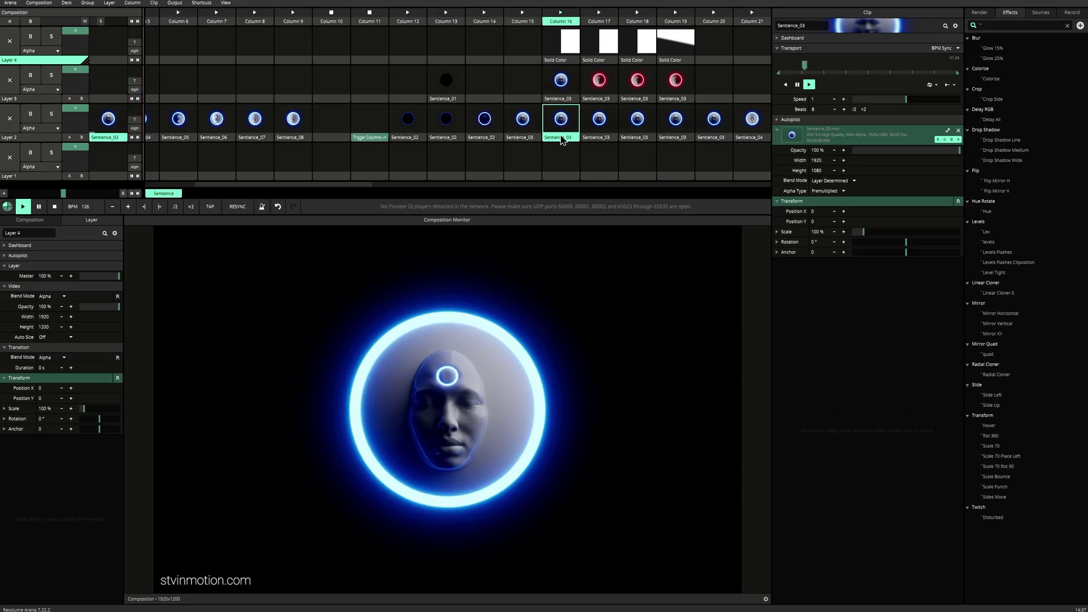
pyautogui.click(568, 35)
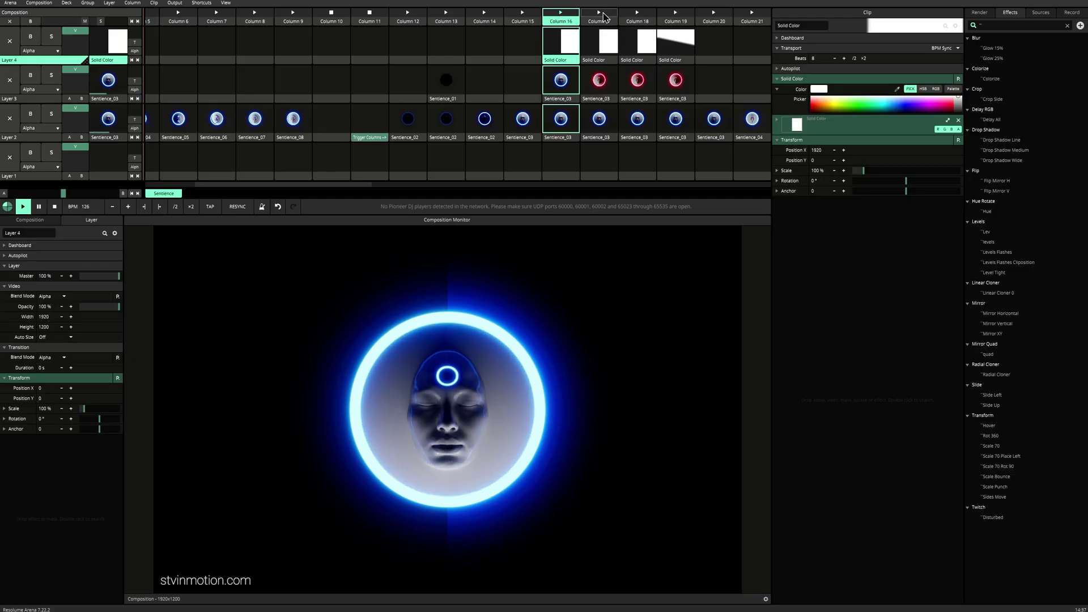
# Break down Column 17's split face by playing its Layer 2 and hue-rotated Layer 3 clips
pyautogui.click(605, 17)
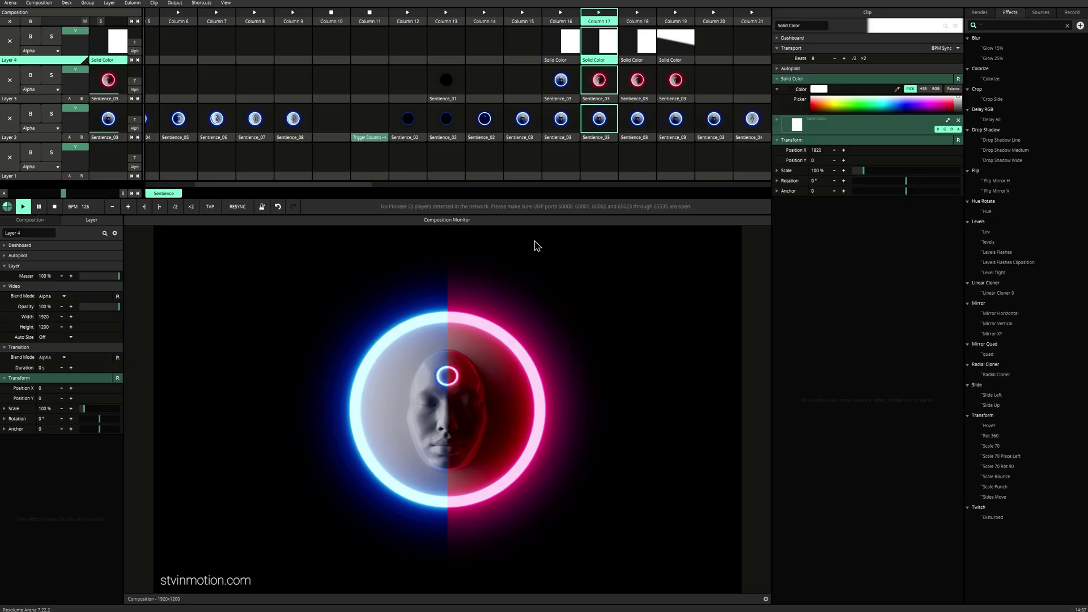
pyautogui.click(609, 143)
pyautogui.click(609, 140)
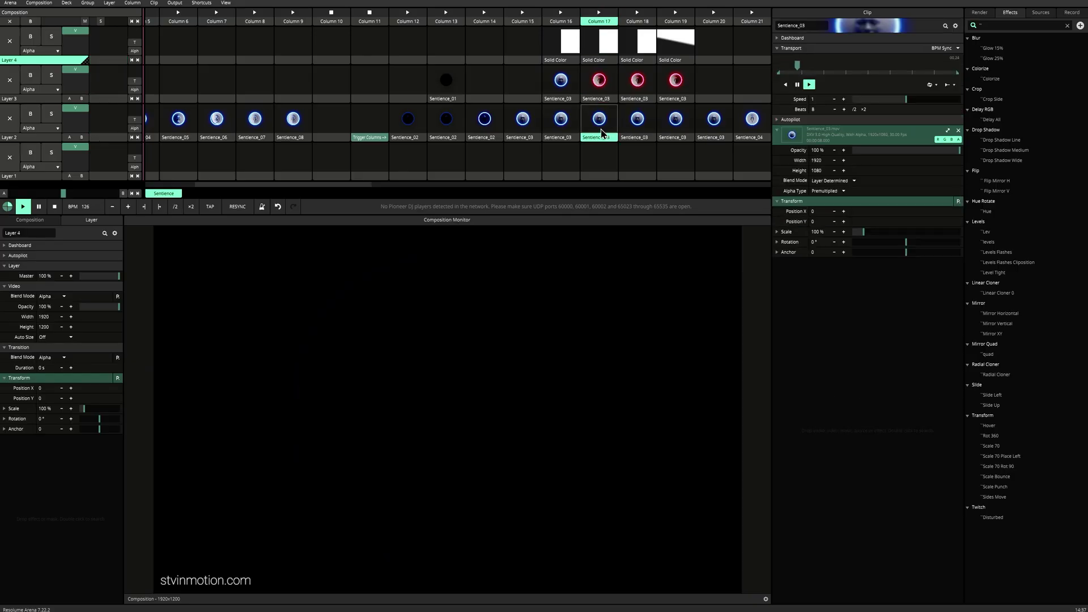
pyautogui.click(607, 89)
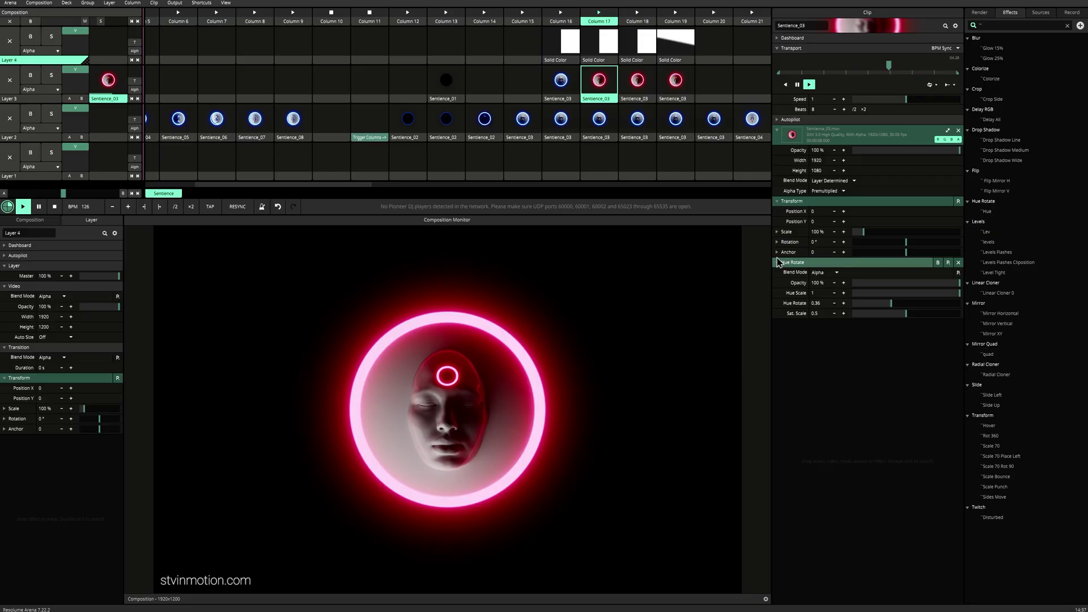
pyautogui.click(603, 20)
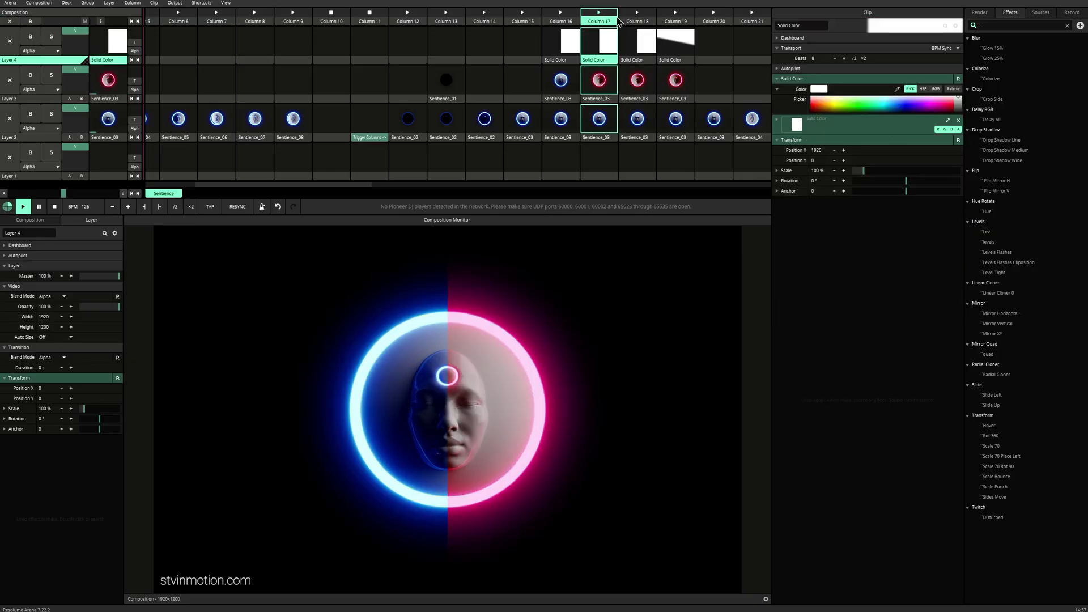
# Inspect Column 18's Sentience_03, hue-rotated face and Solid Color clips, then launch Column 19
pyautogui.click(637, 17)
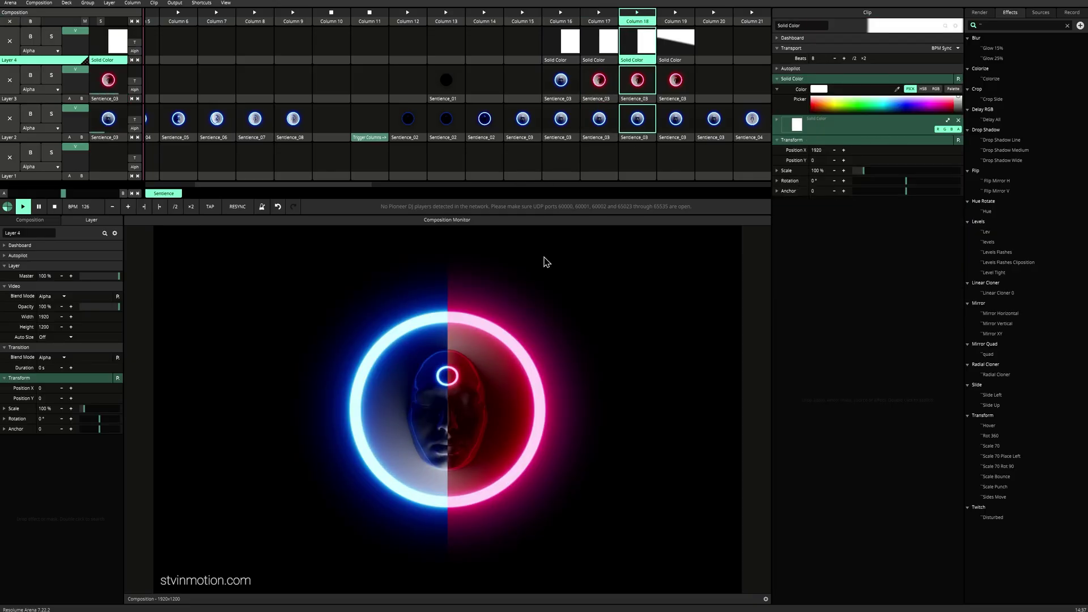
pyautogui.click(637, 119)
pyautogui.click(936, 87)
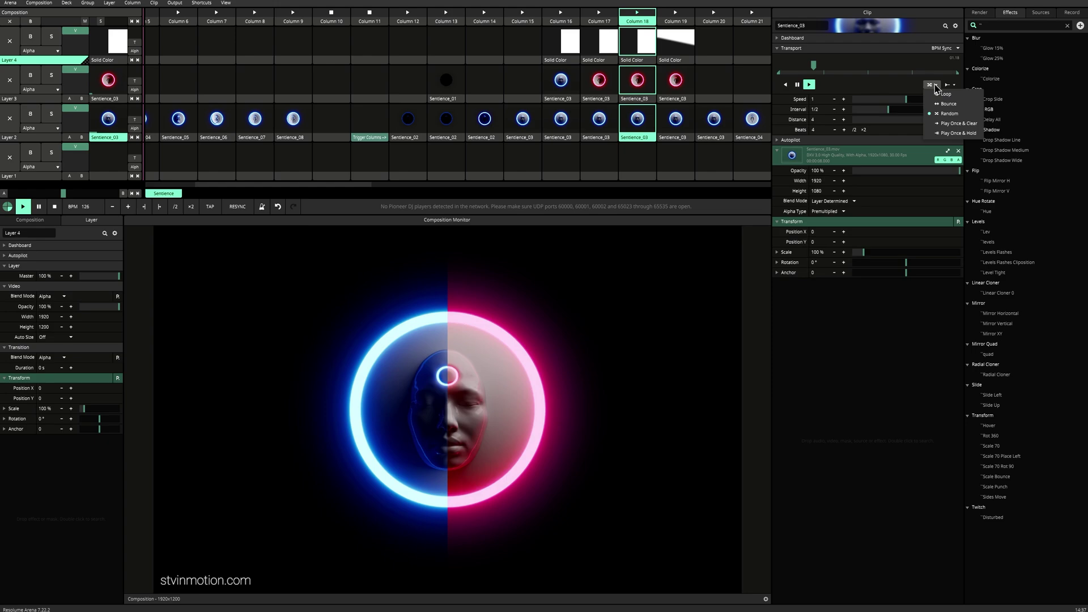
pyautogui.click(633, 102)
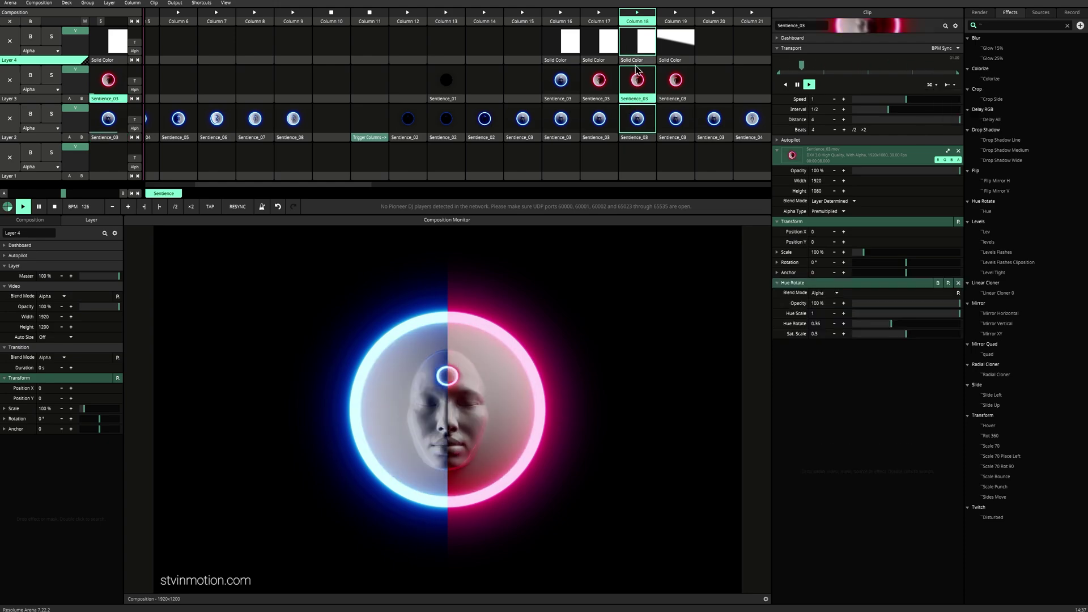
pyautogui.click(646, 35)
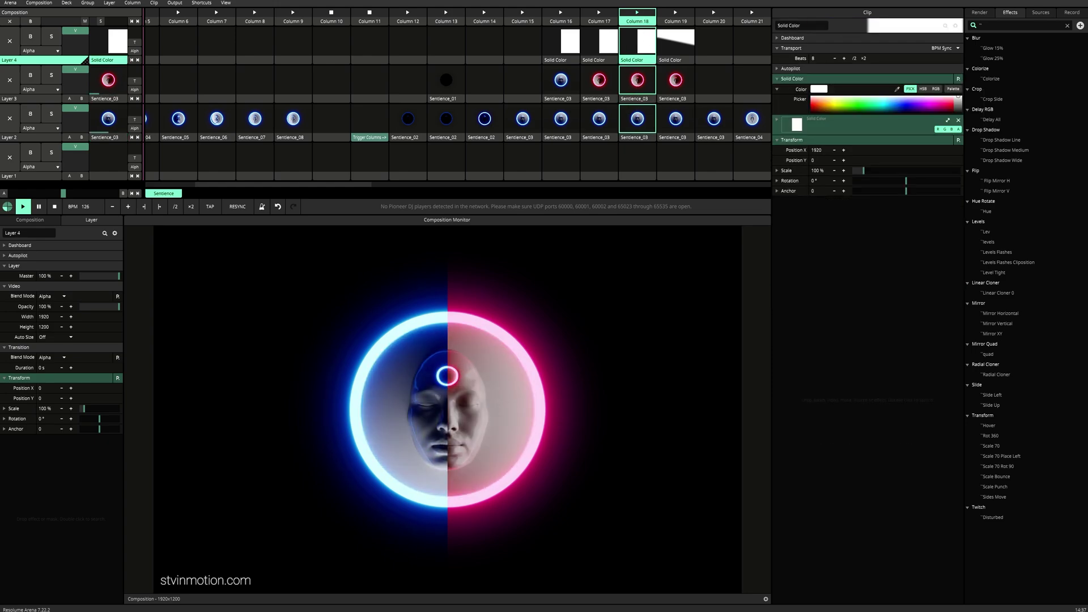
pyautogui.click(676, 17)
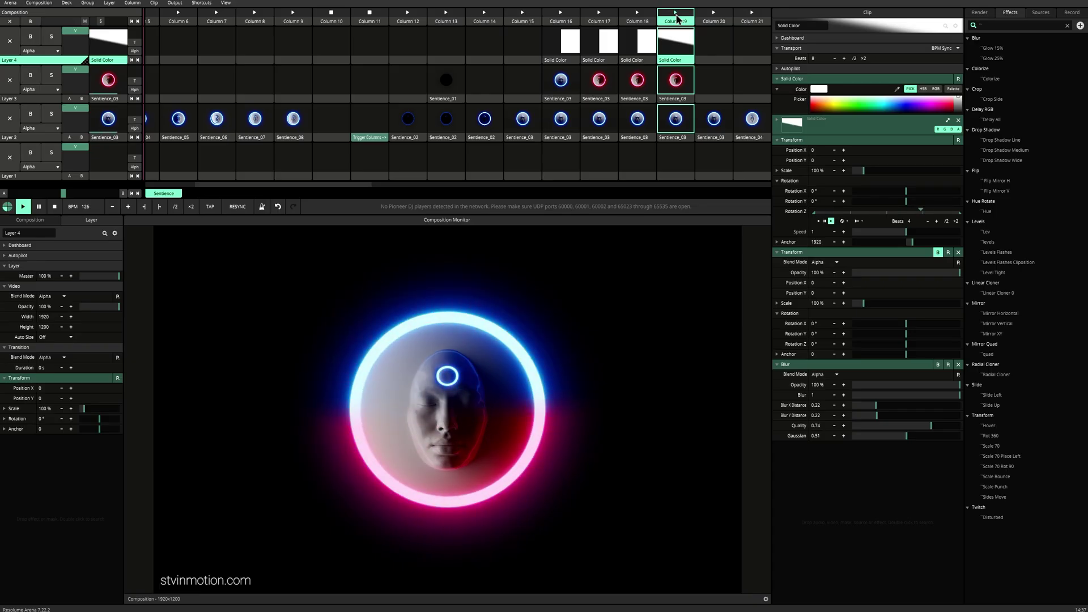
pyautogui.click(678, 18)
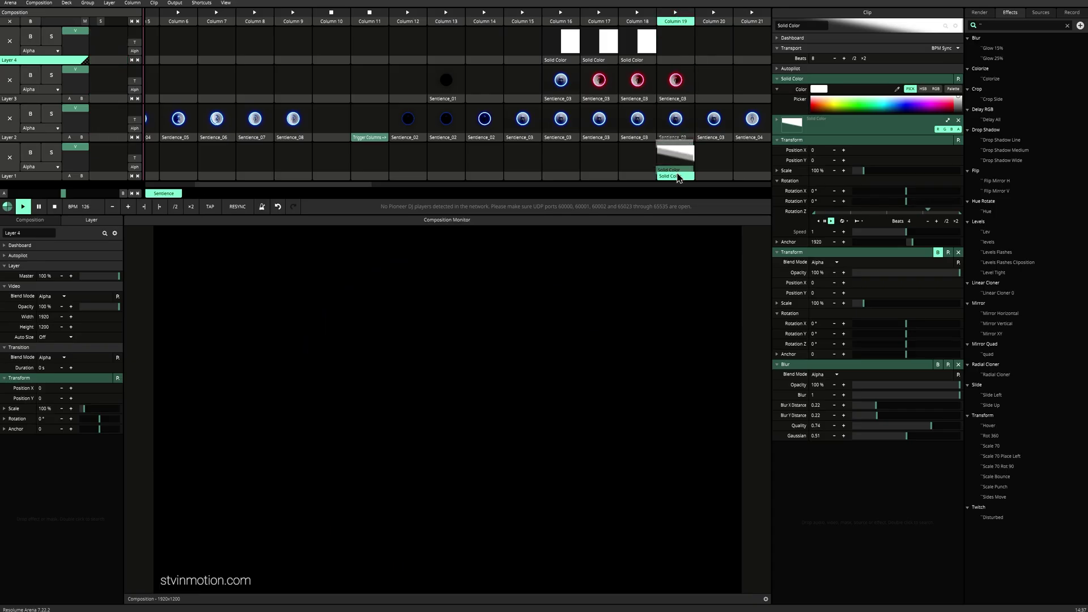
pyautogui.click(678, 177)
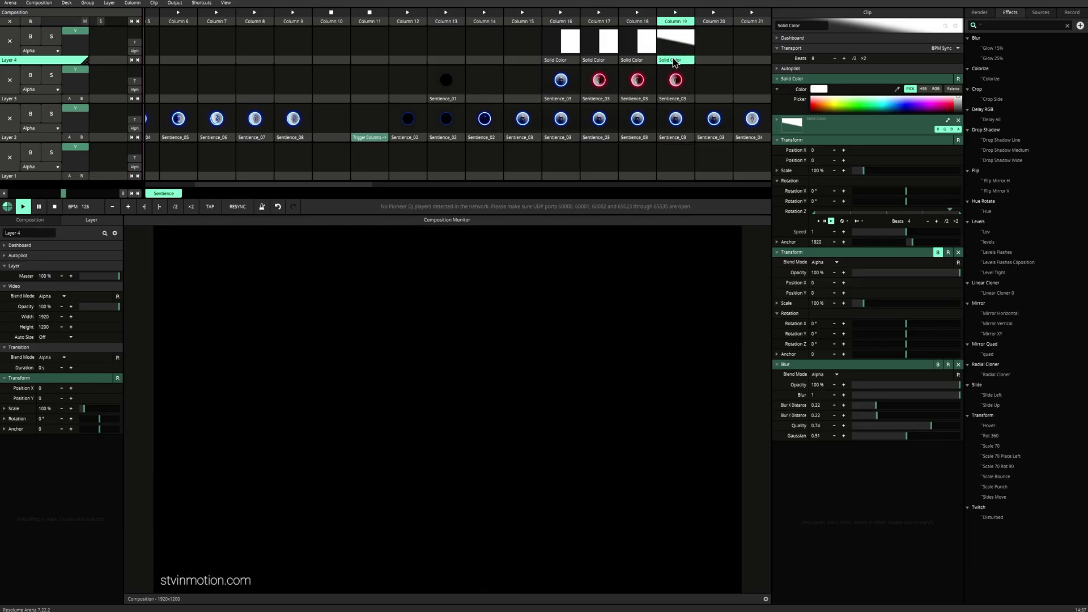
pyautogui.click(678, 18)
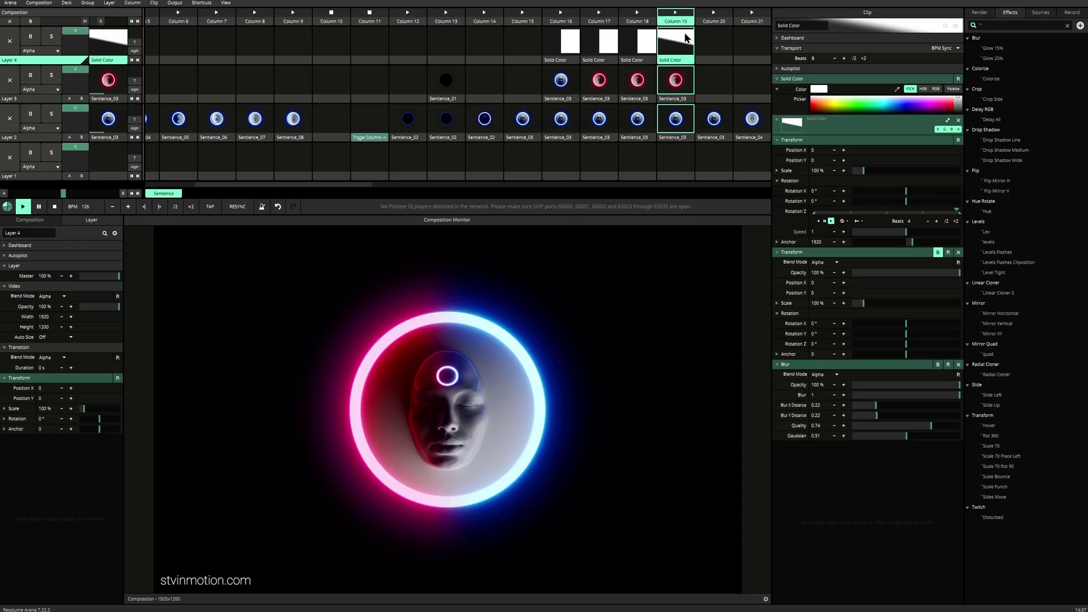
# Try the Layer 2 Sentience_04 and Sentience_05 loops from Columns 21 to 24
pyautogui.hscroll(4, 708, 78)
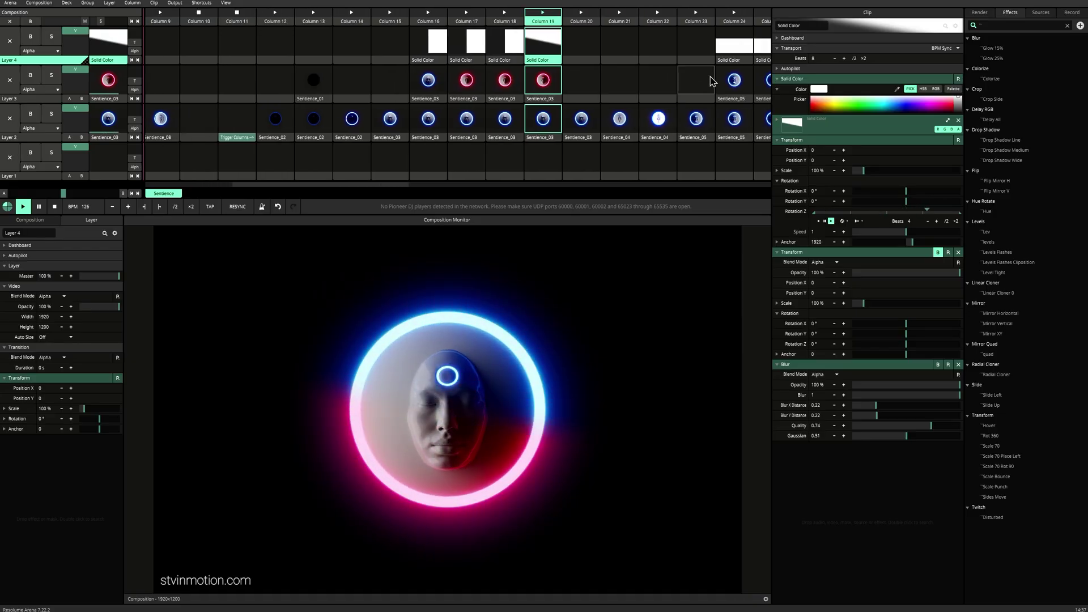
pyautogui.click(615, 123)
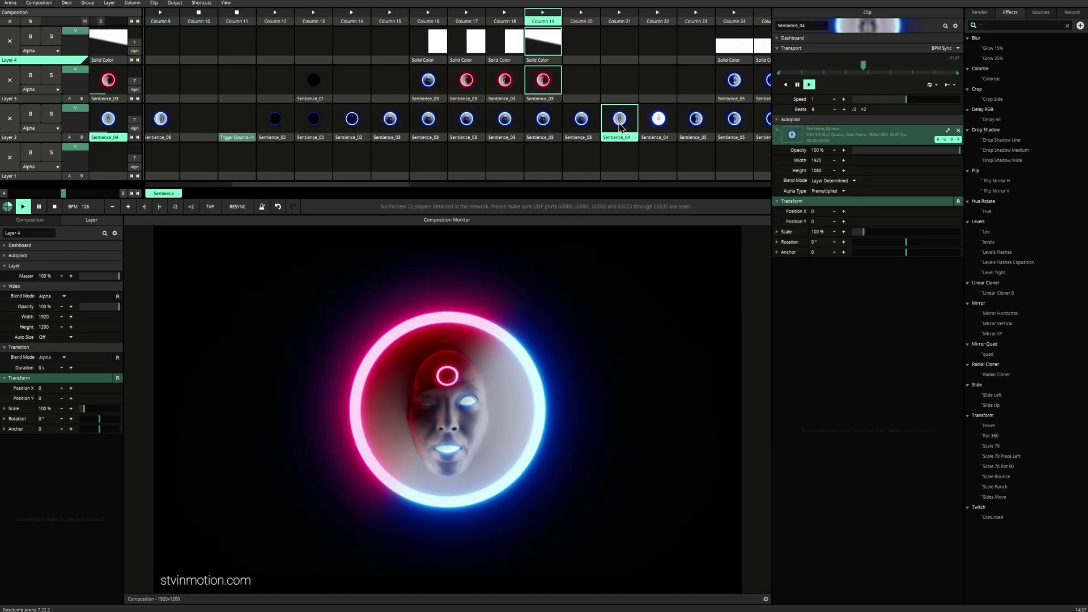
pyautogui.click(658, 121)
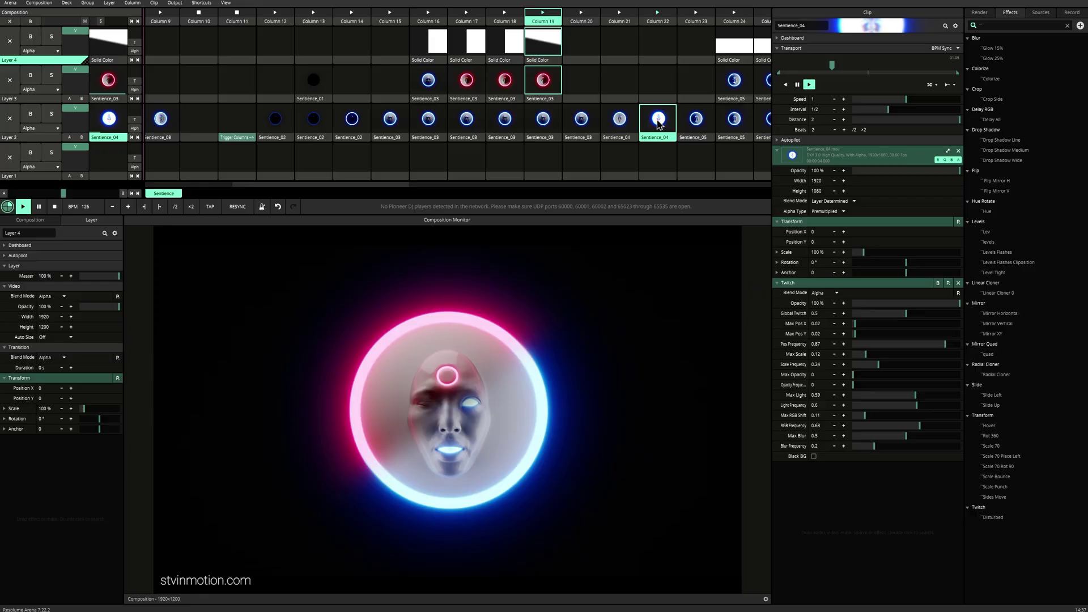
pyautogui.click(696, 119)
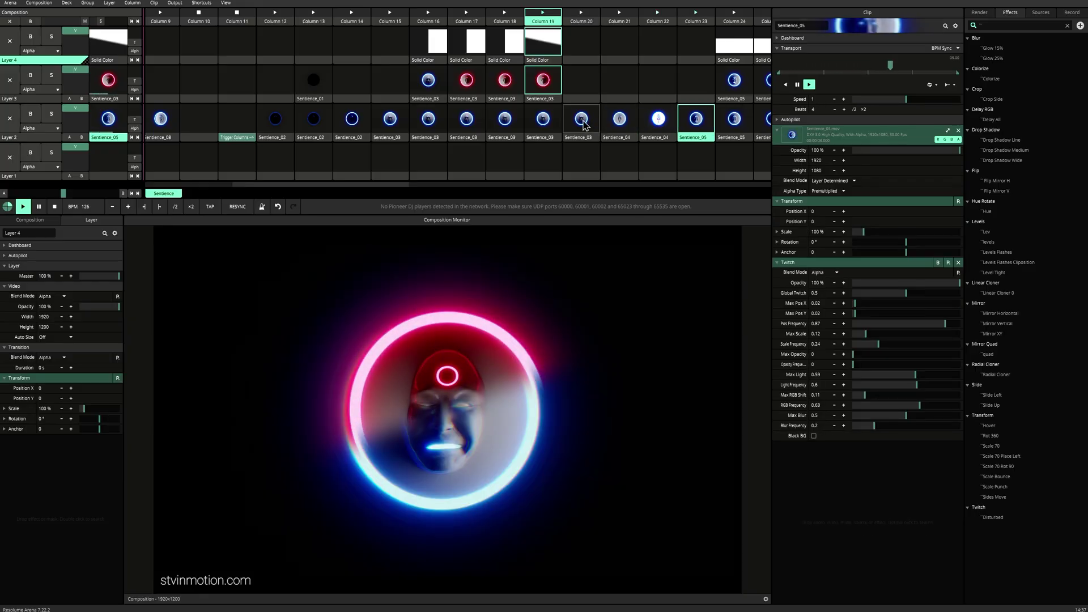
pyautogui.click(715, 120)
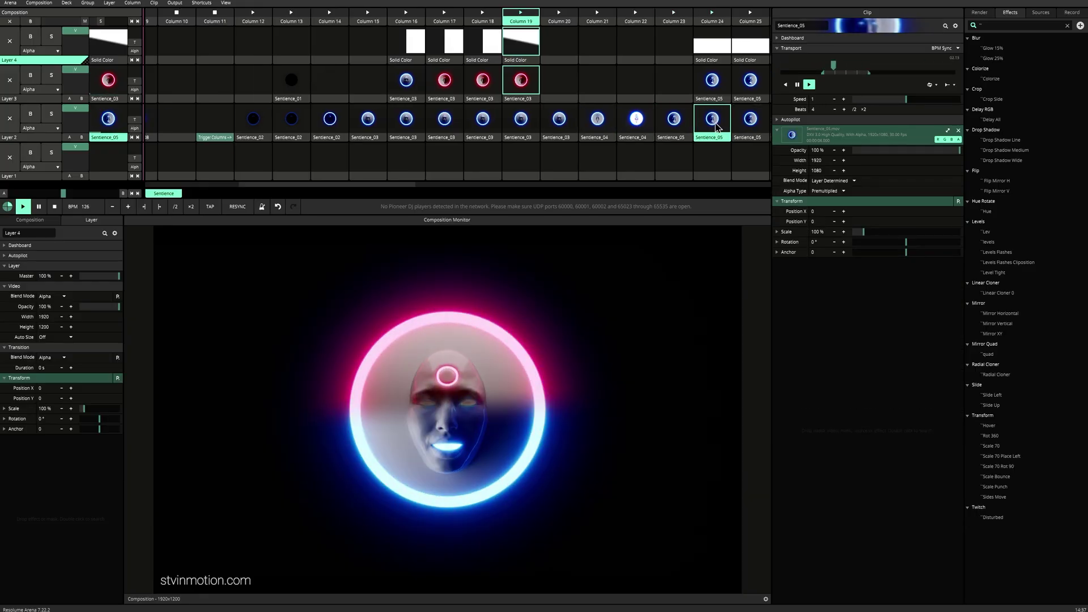
# Play Layer 3 loops from Columns 18, 26 and 27, then bring back the twitching Sentience_04
pyautogui.click(482, 90)
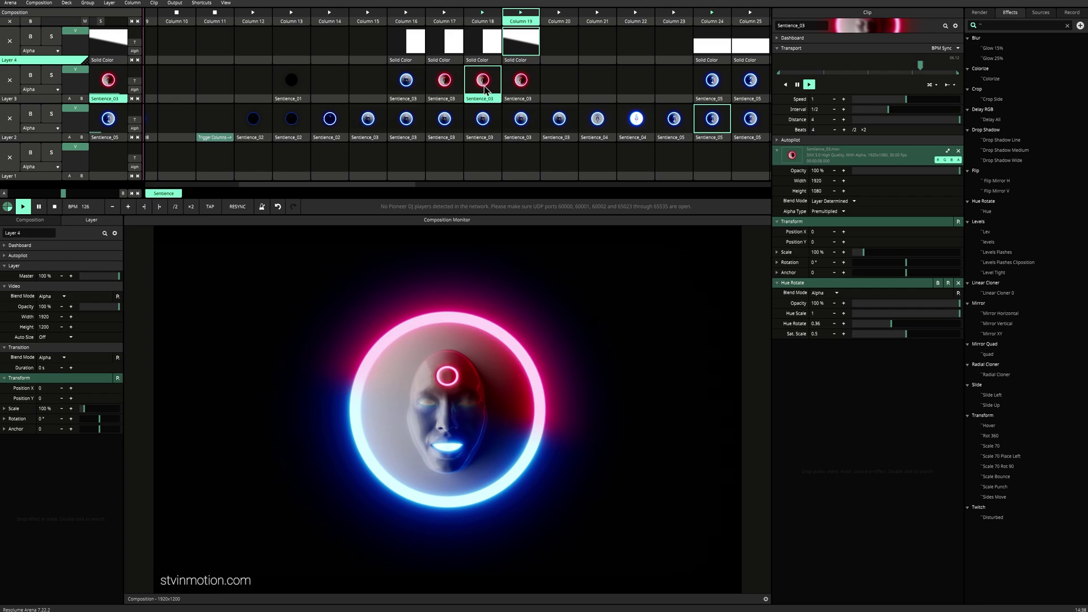
pyautogui.hscroll(4, 567, 99)
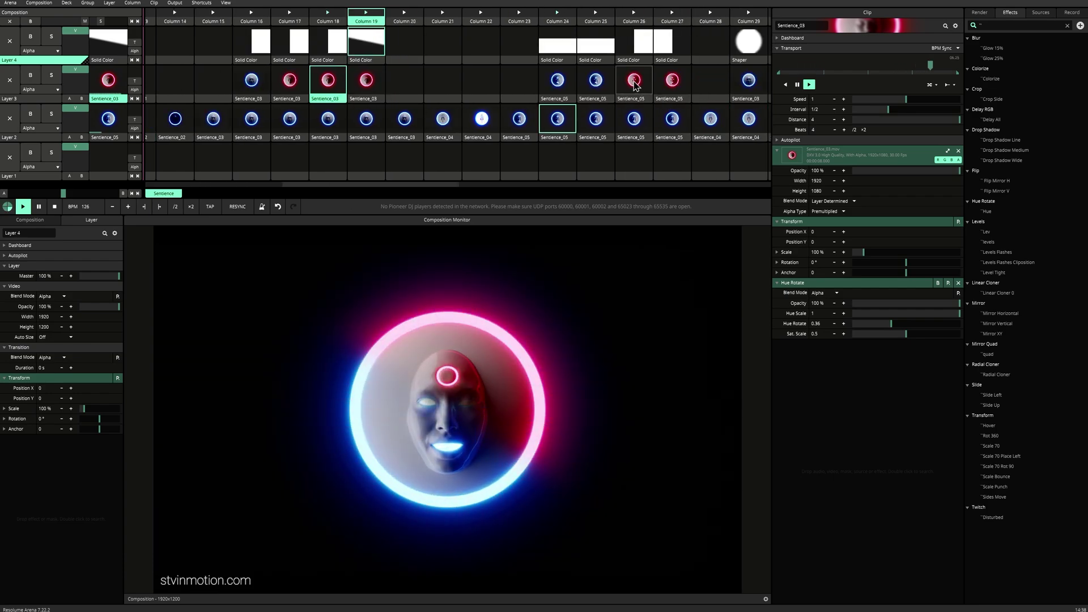
pyautogui.click(634, 81)
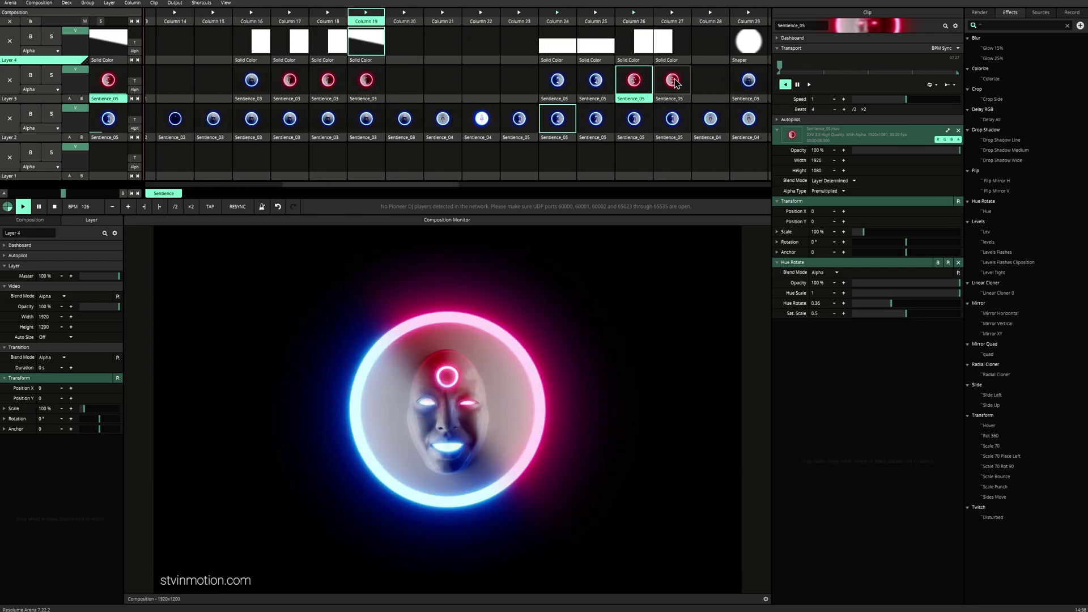
pyautogui.click(673, 81)
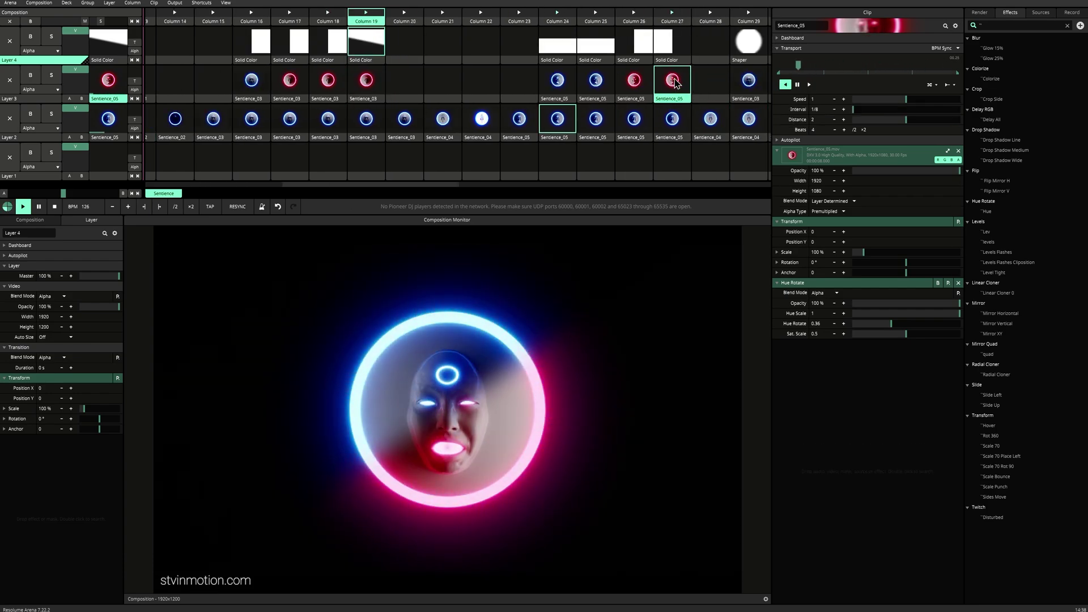
pyautogui.click(595, 119)
pyautogui.click(496, 122)
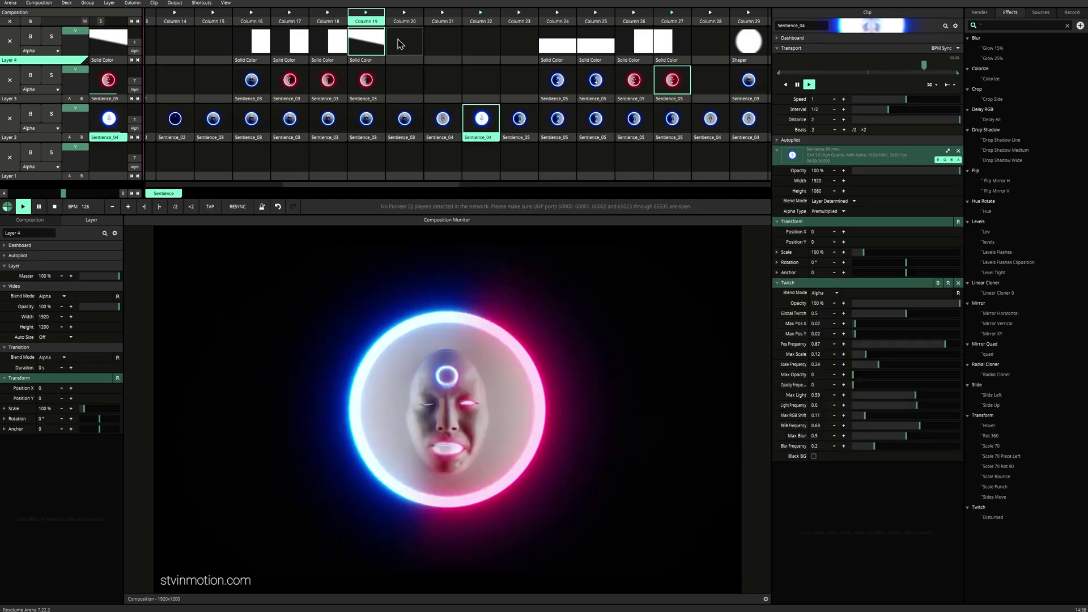
# Launch Columns 20, 21, 22, 23 and 24, ending on Column 24's masked blue ring
pyautogui.click(404, 15)
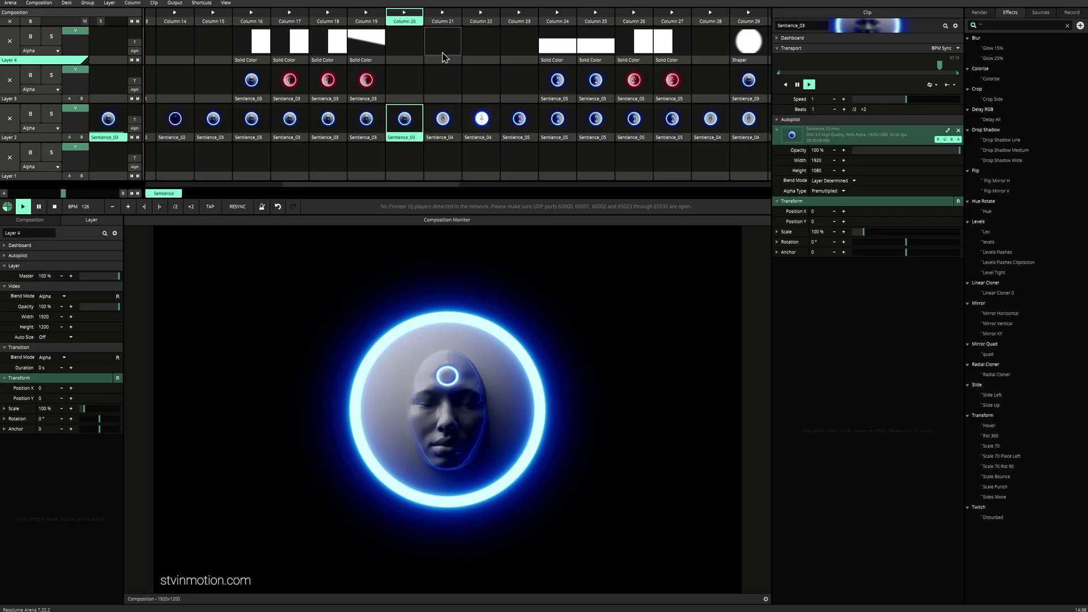
pyautogui.click(443, 14)
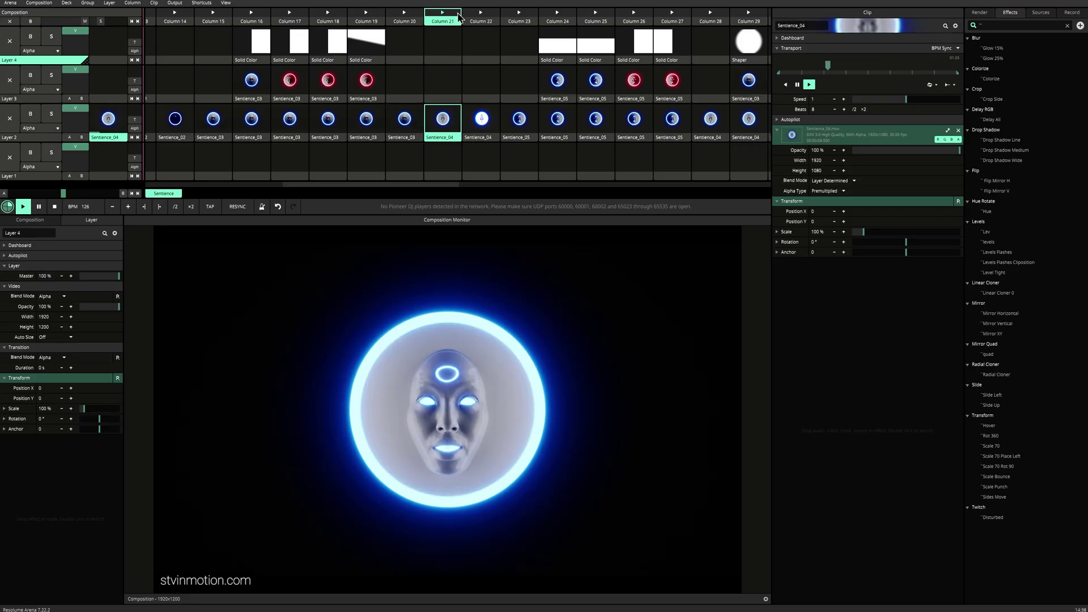
pyautogui.click(476, 15)
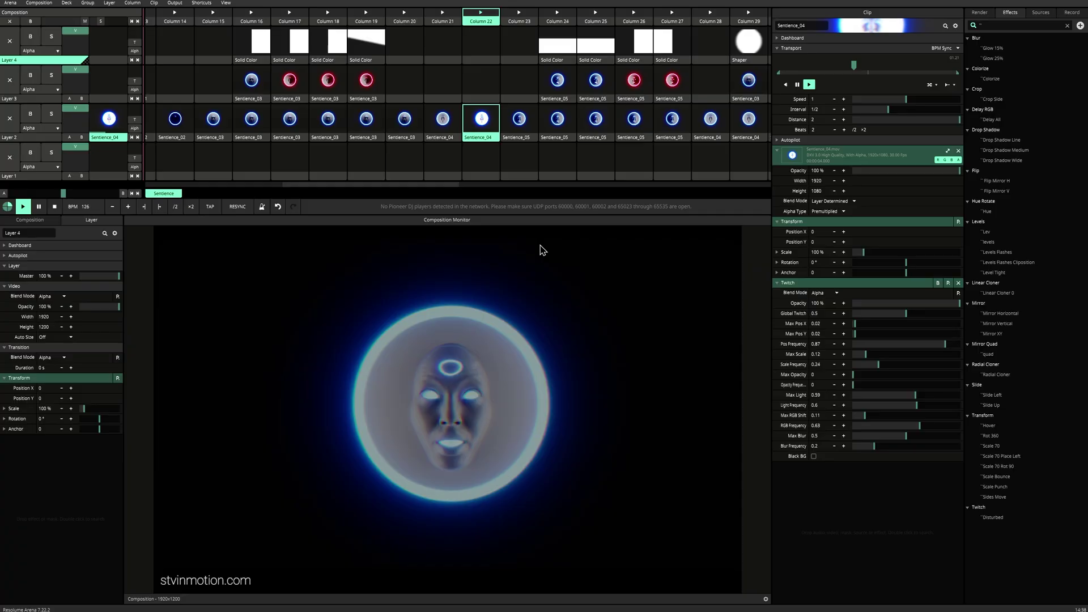
pyautogui.click(520, 15)
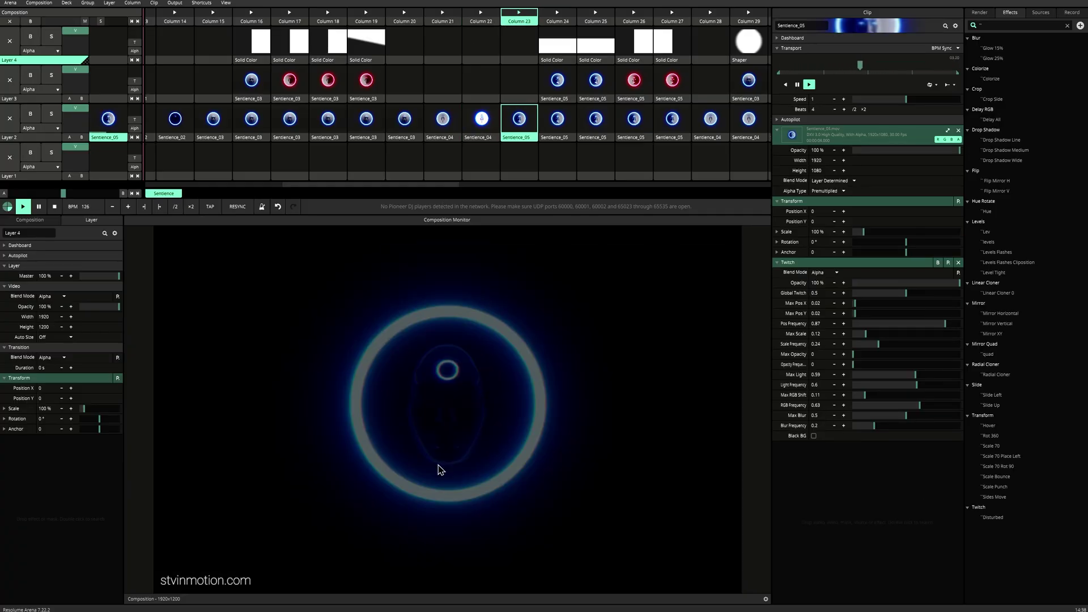
pyautogui.click(557, 14)
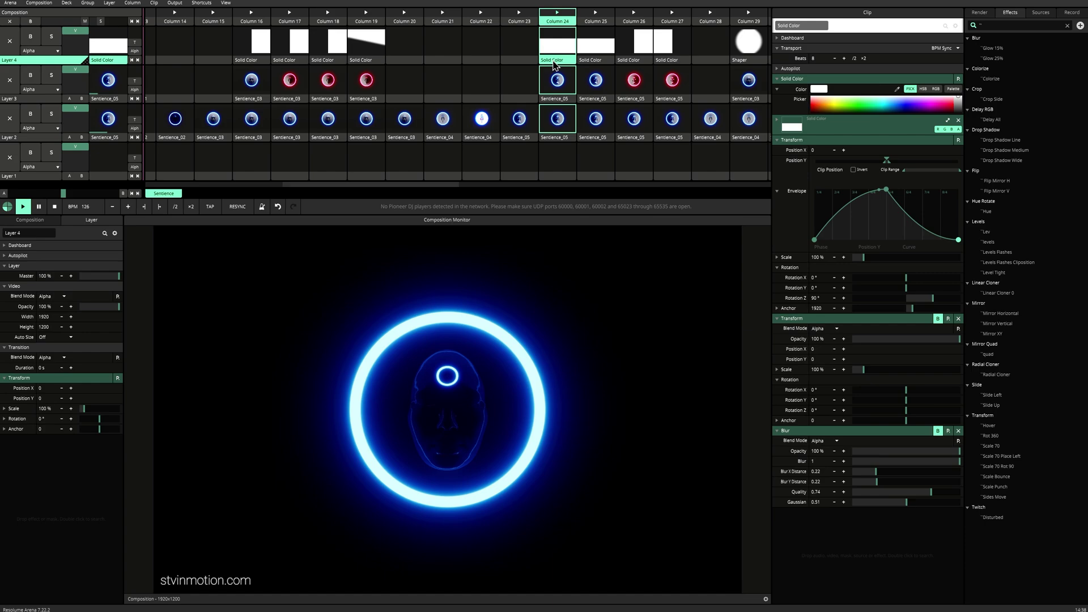
pyautogui.moveTo(555, 82); pyautogui.dragTo(554, 164)
pyautogui.click(555, 163)
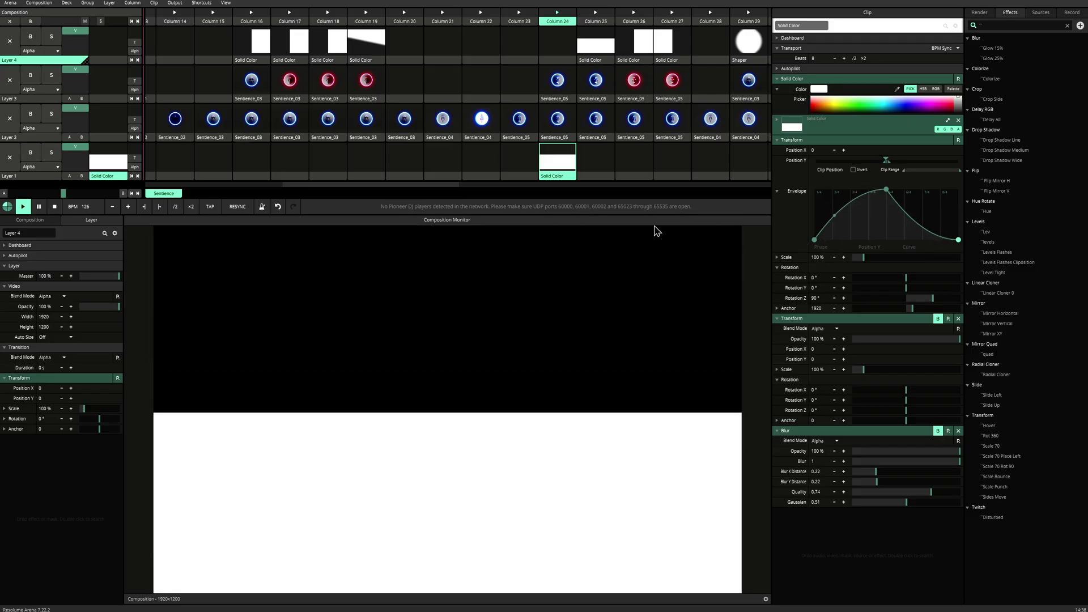
pyautogui.moveTo(559, 184); pyautogui.dragTo(558, 45)
pyautogui.click(559, 17)
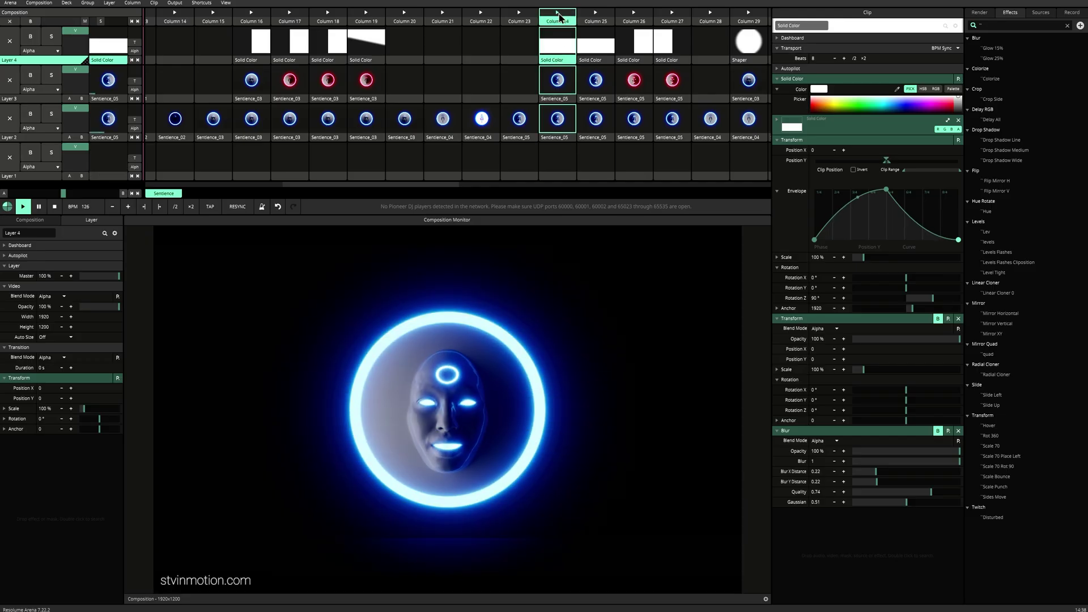
# Inspect Column 24's Sentience_05 clips, then launch Column 25 and inspect its Layer 3 clip
pyautogui.click(563, 100)
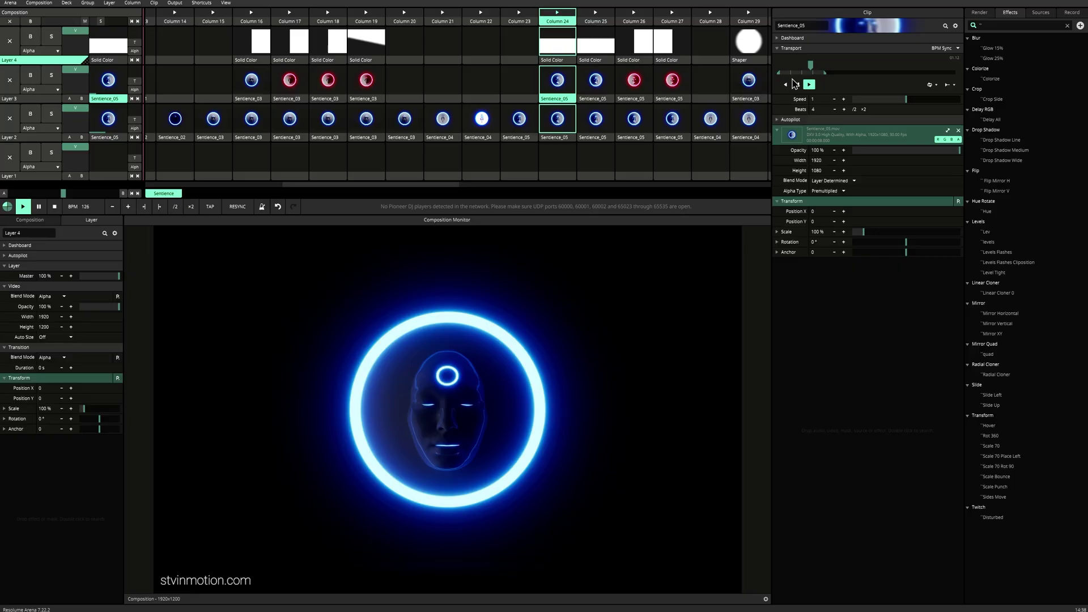
pyautogui.click(559, 138)
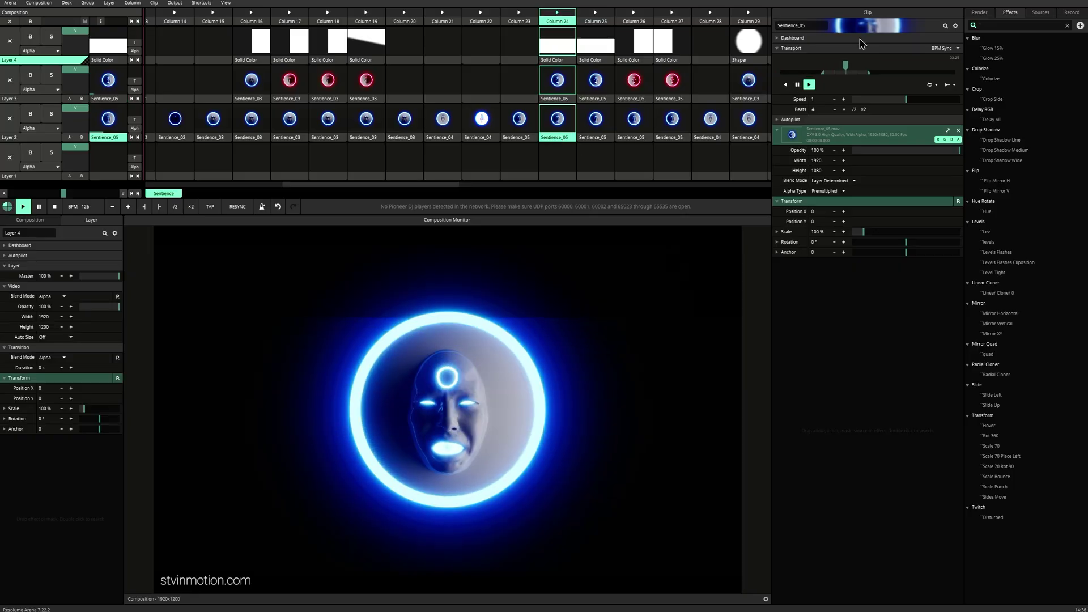
pyautogui.click(595, 15)
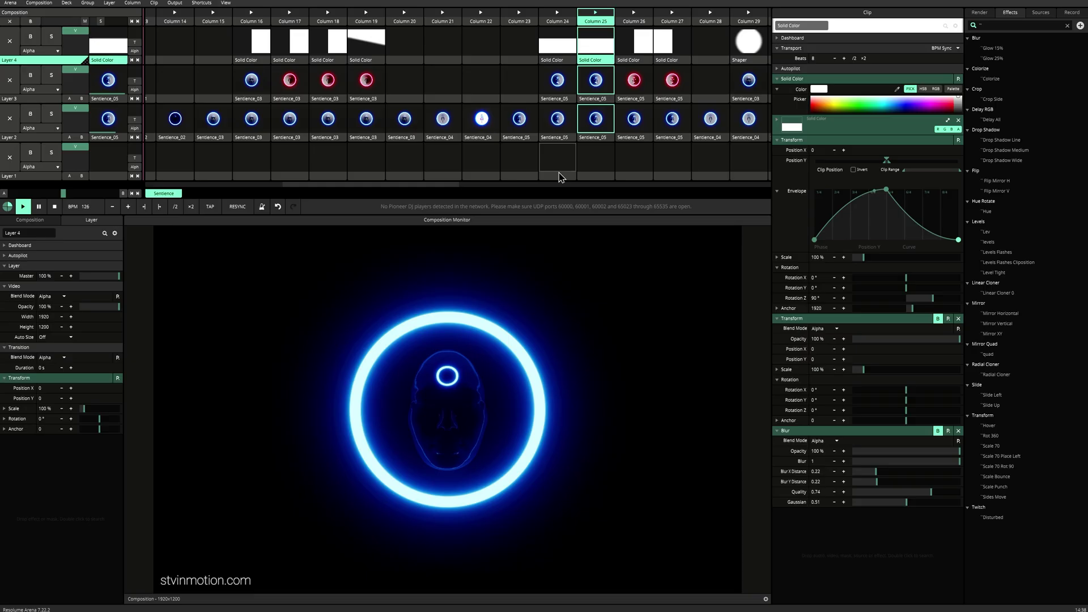
pyautogui.click(599, 100)
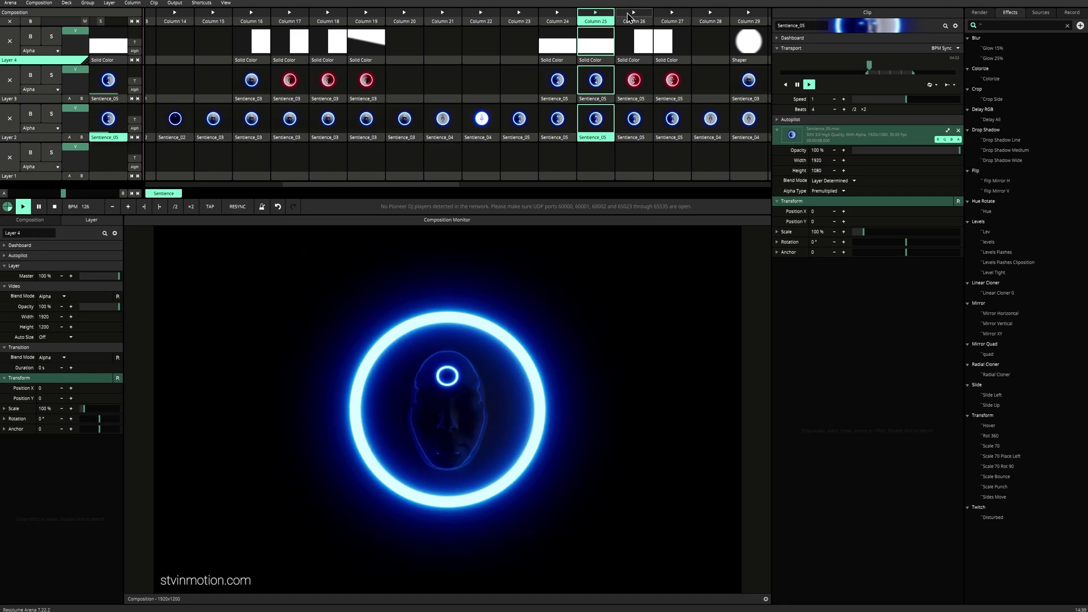
# Launch the split-face Columns 26 and 27, then Column 29 with the Shaper circle
pyautogui.click(631, 17)
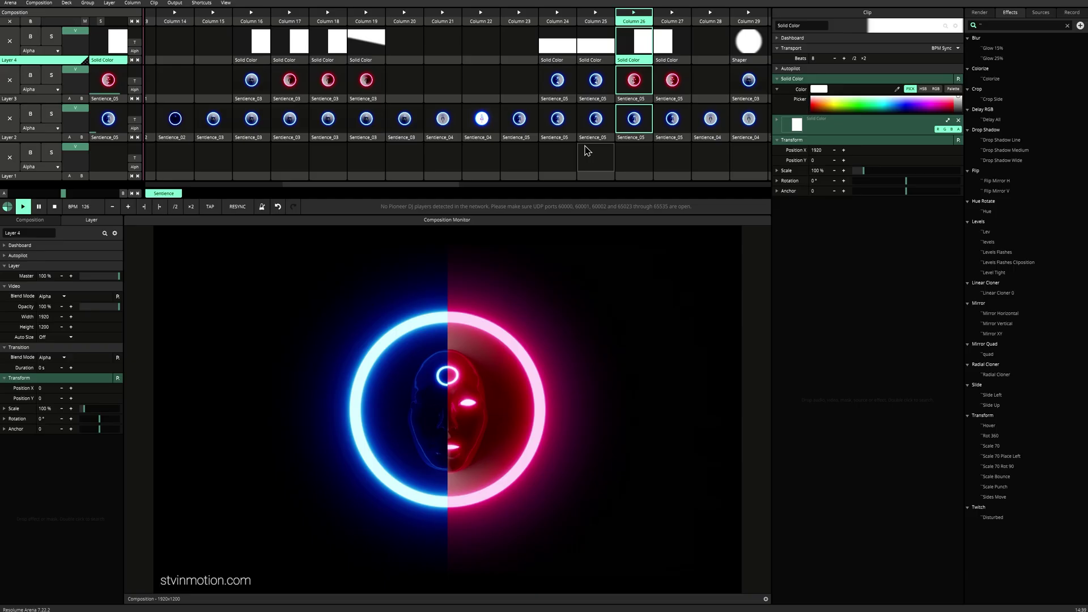
pyautogui.click(678, 17)
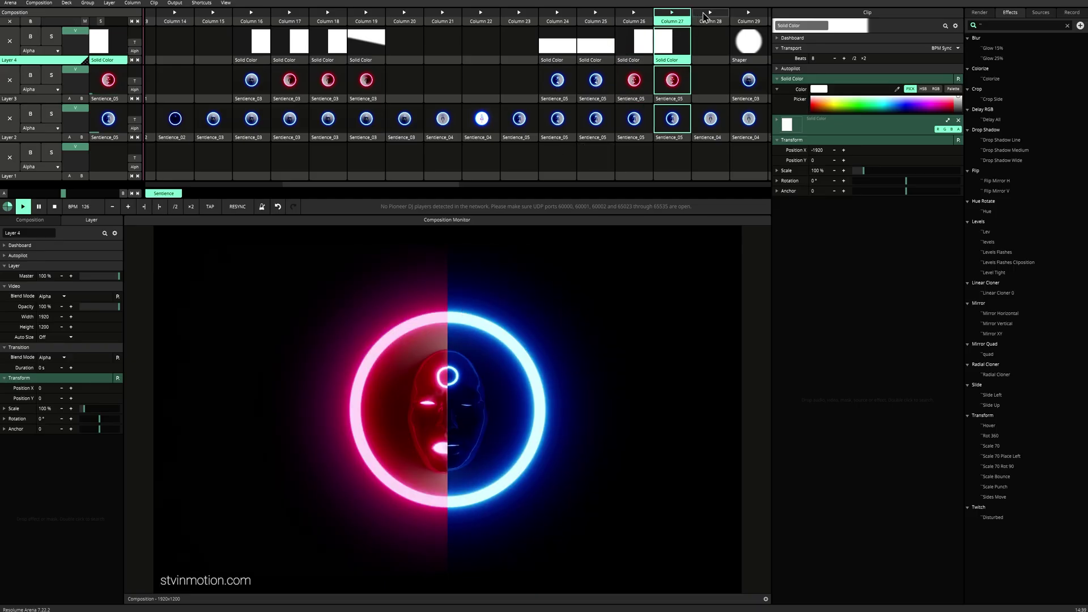
pyautogui.hscroll(5, 623, 18)
pyautogui.click(554, 20)
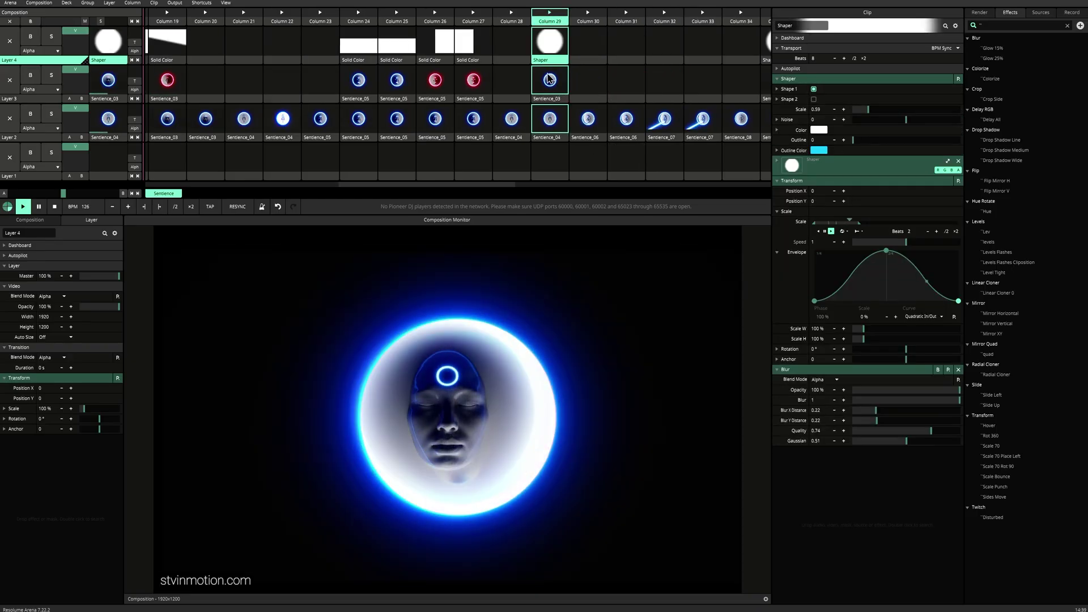
# Preview the Shaper circle clip on its own, then return it to Layer 4
pyautogui.moveTo(549, 177); pyautogui.dragTo(550, 43)
pyautogui.click(548, 158)
pyautogui.click(554, 18)
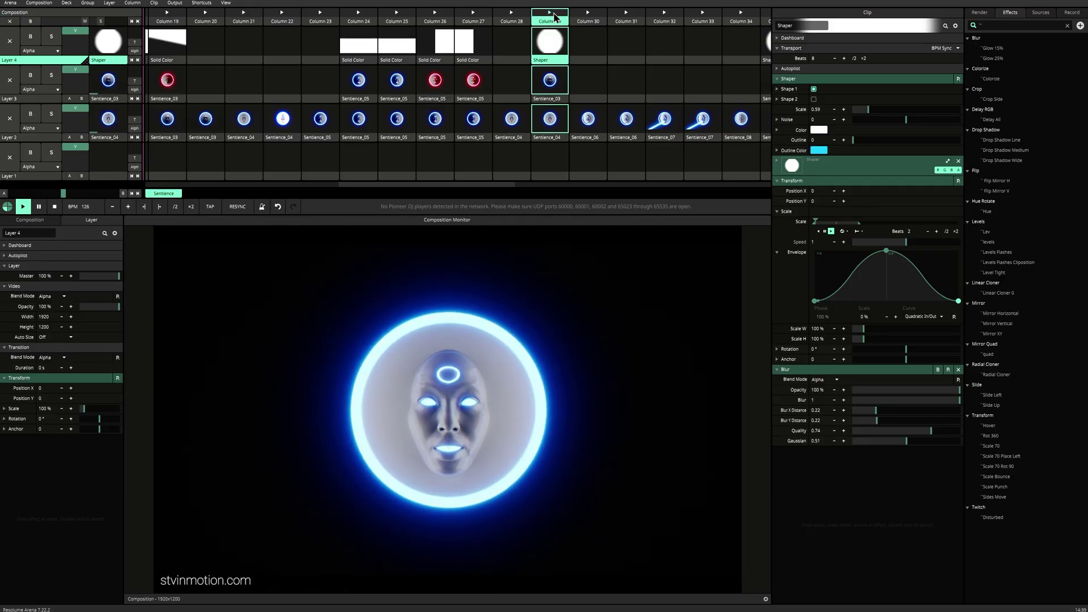
# Launch Columns 35 and 30 to 34, then the Shaper column and Column 36's Twitch
pyautogui.hscroll(7, 636, 100)
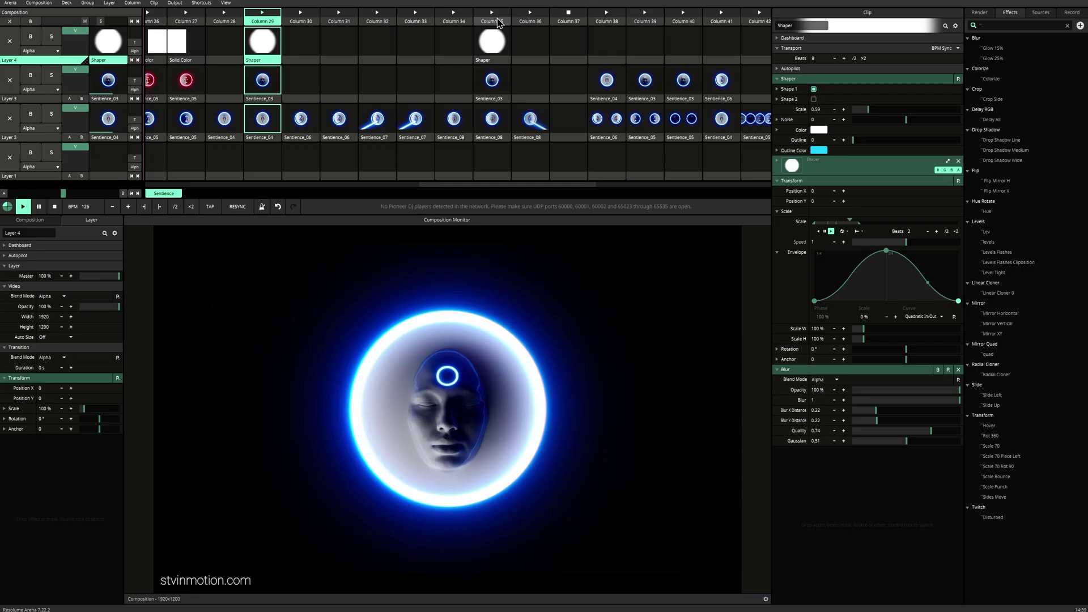
pyautogui.click(497, 19)
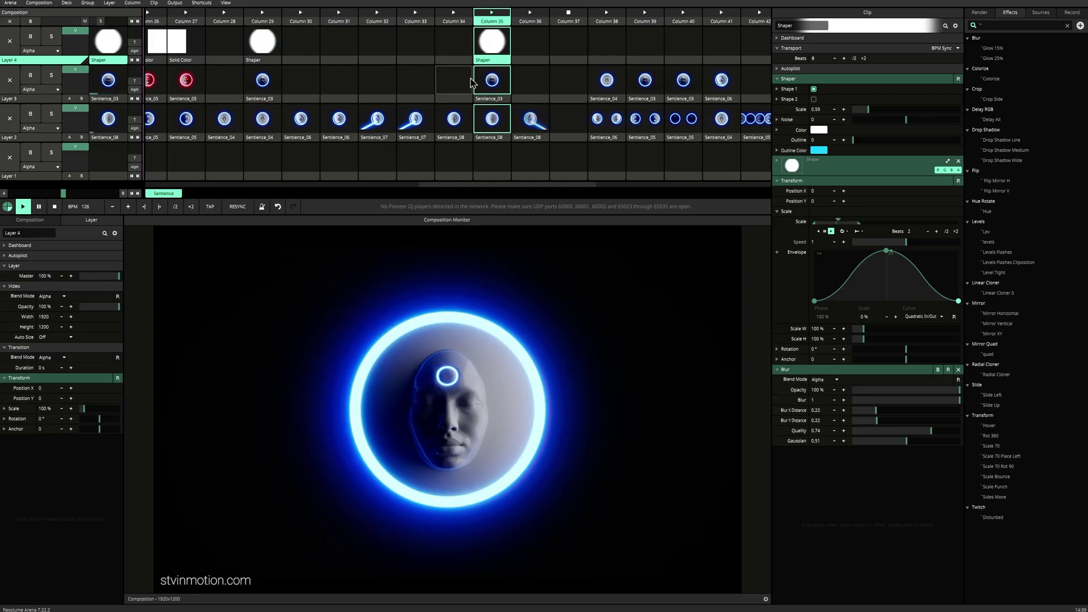
pyautogui.click(301, 17)
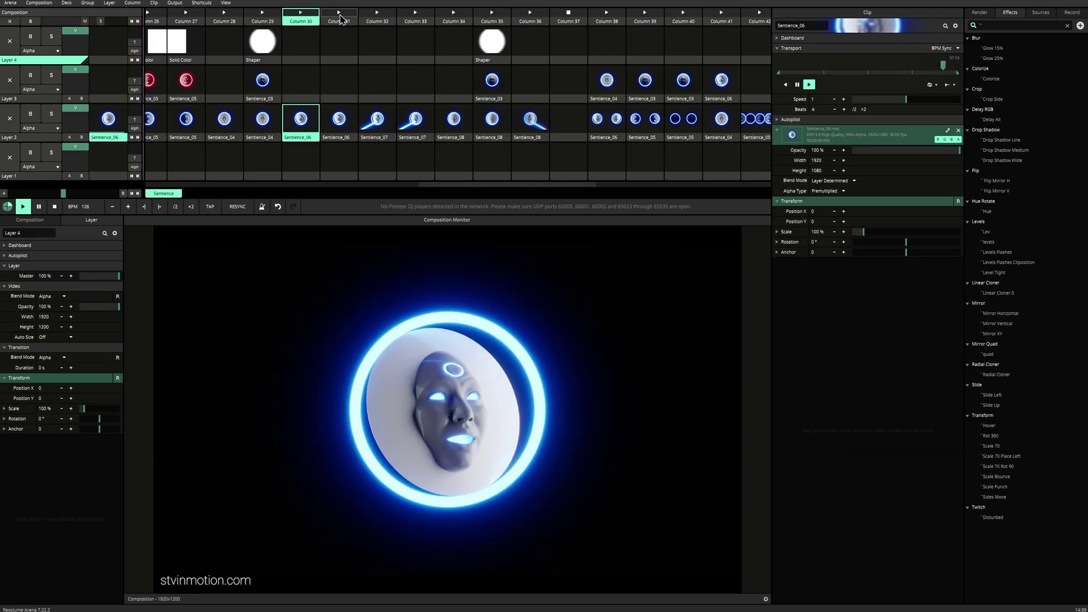
pyautogui.click(340, 17)
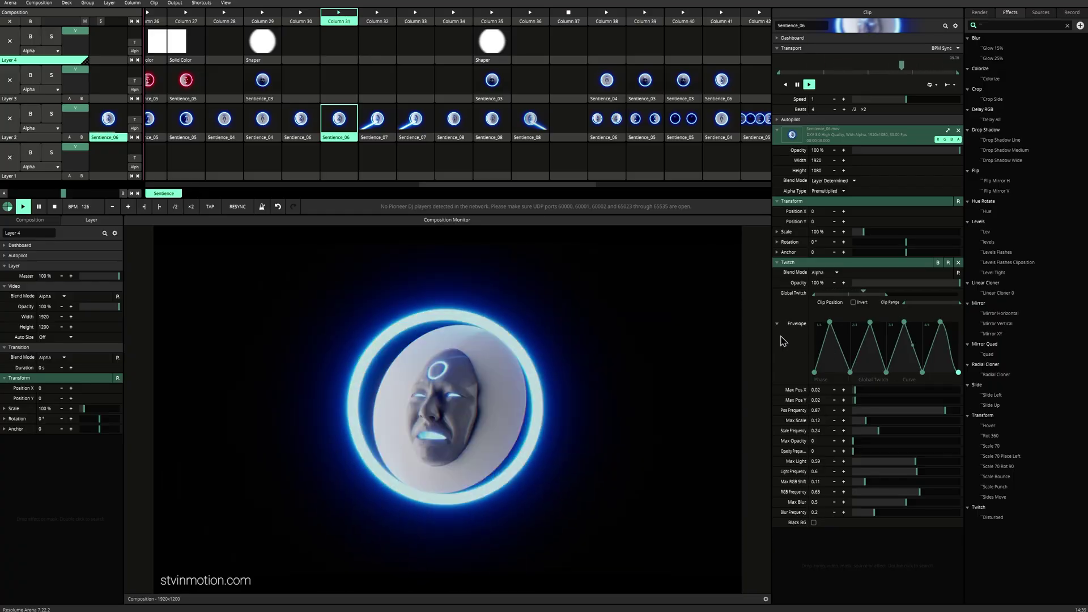
pyautogui.click(384, 21)
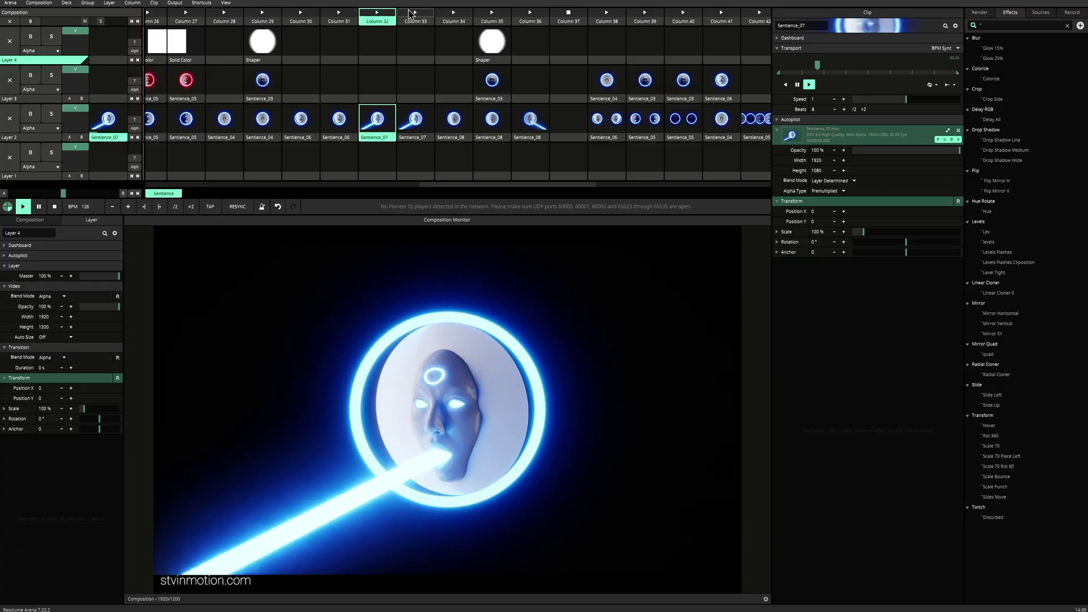
pyautogui.click(414, 18)
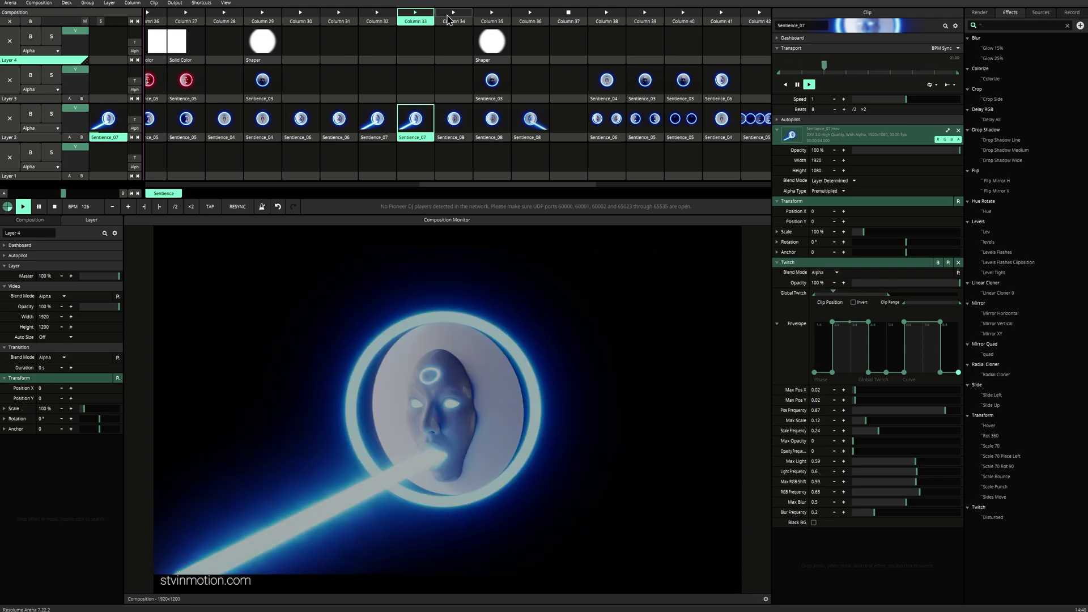
pyautogui.click(452, 13)
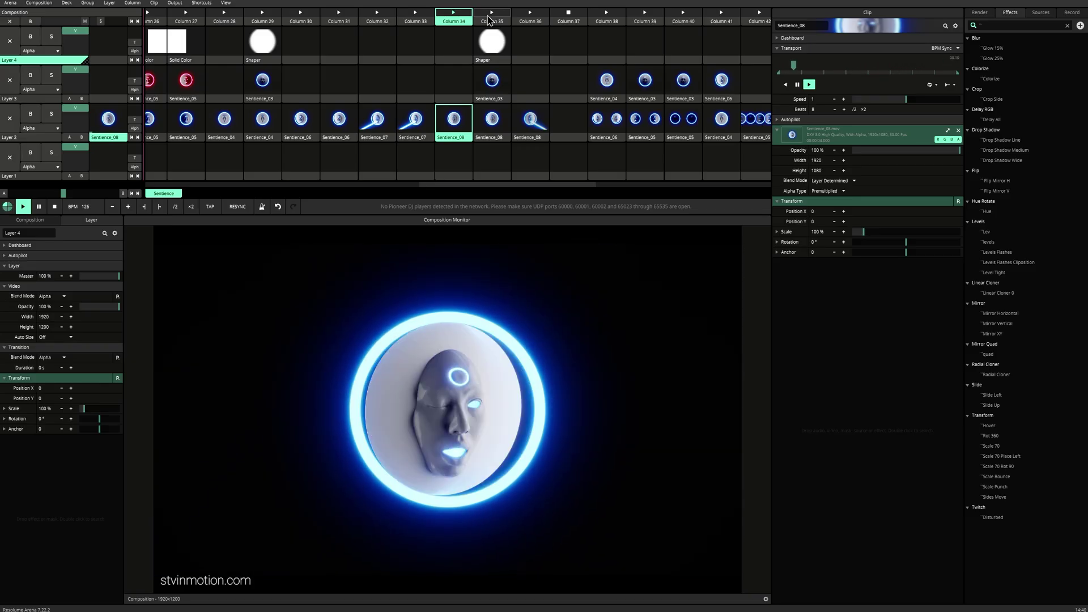
pyautogui.click(490, 20)
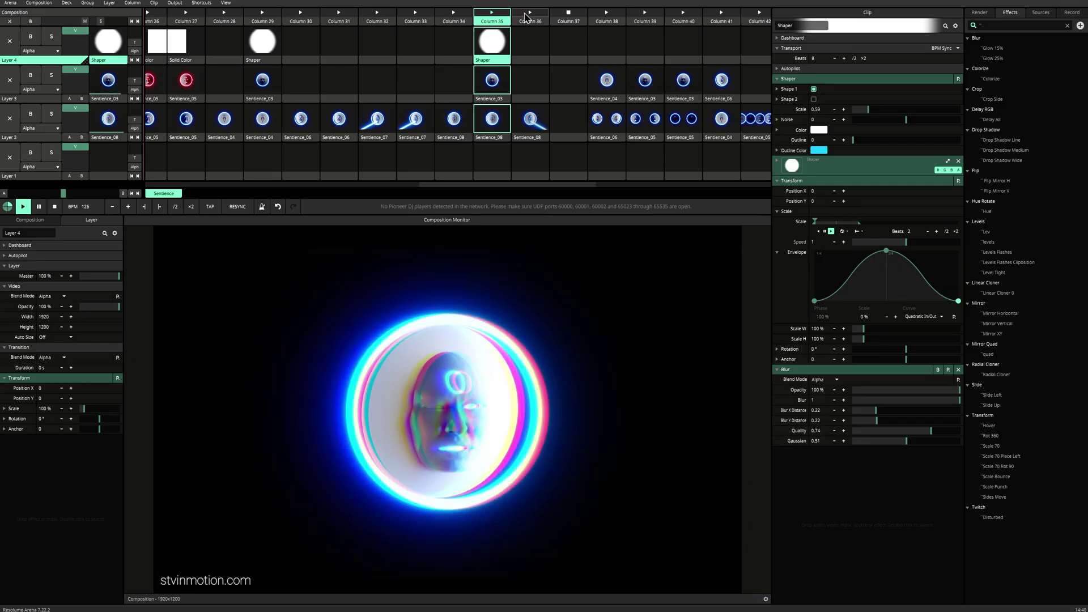
pyautogui.click(525, 16)
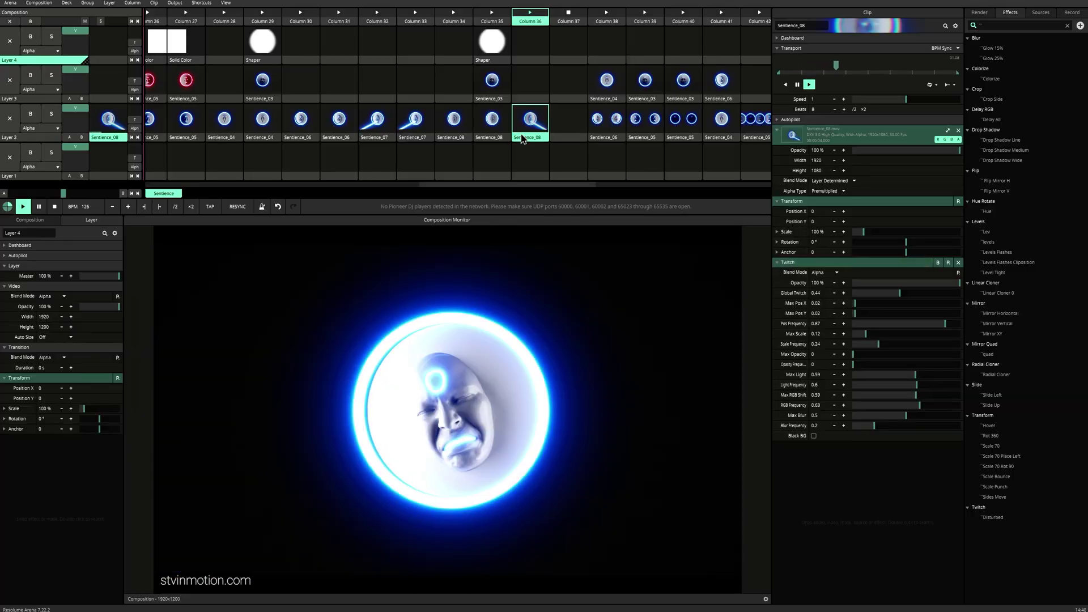
# Launch Column 38's mirrored faces, add its centre Sentience_04 face, then launch Columns 39 and 40
pyautogui.hscroll(3, 531, 85)
pyautogui.click(474, 16)
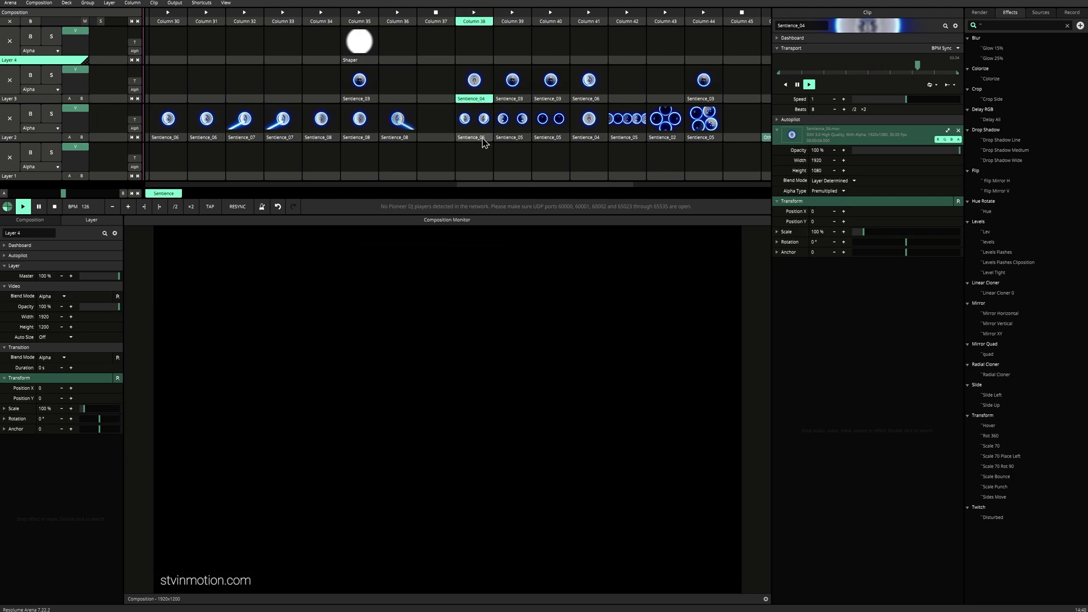
pyautogui.click(478, 130)
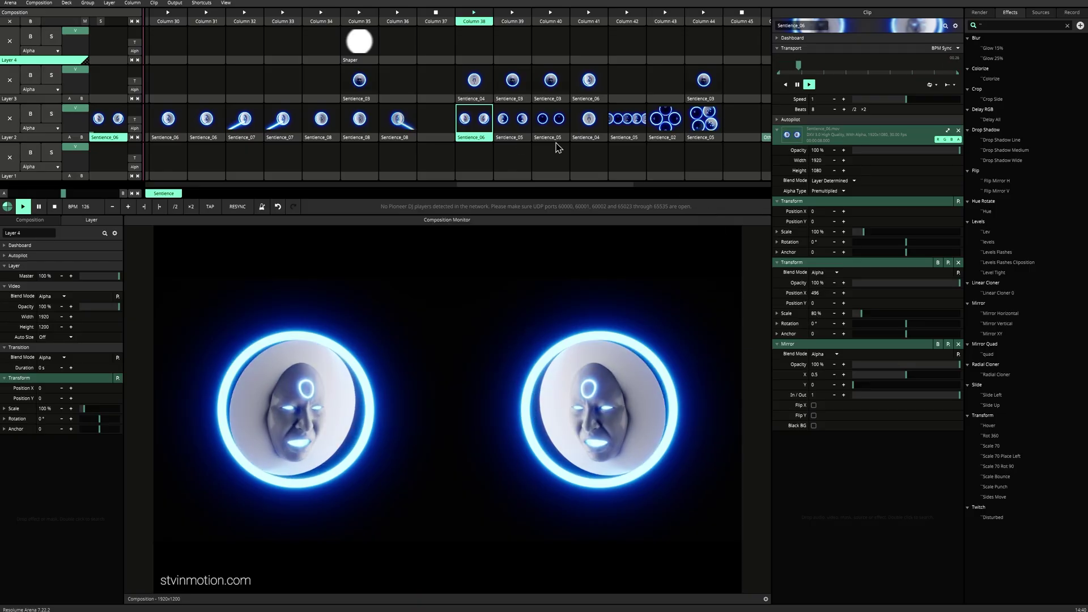
pyautogui.click(475, 83)
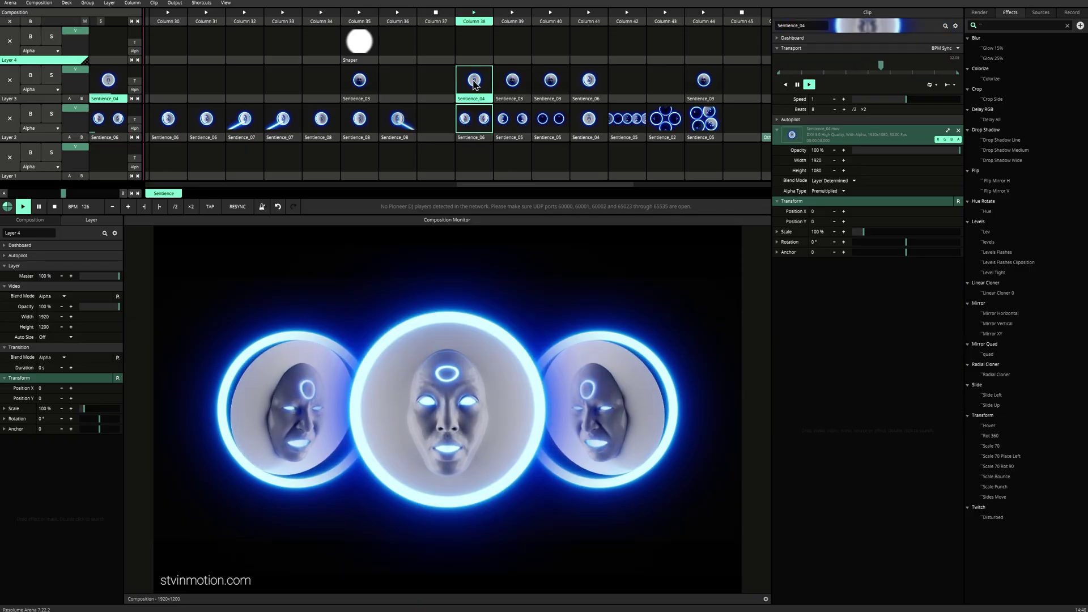
pyautogui.click(513, 80)
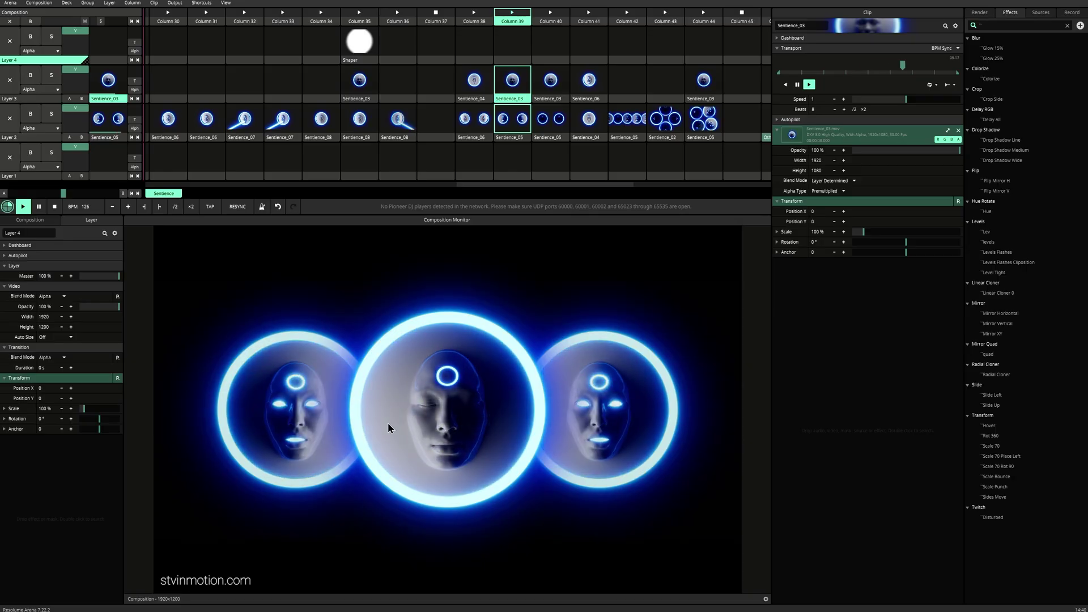
pyautogui.click(549, 17)
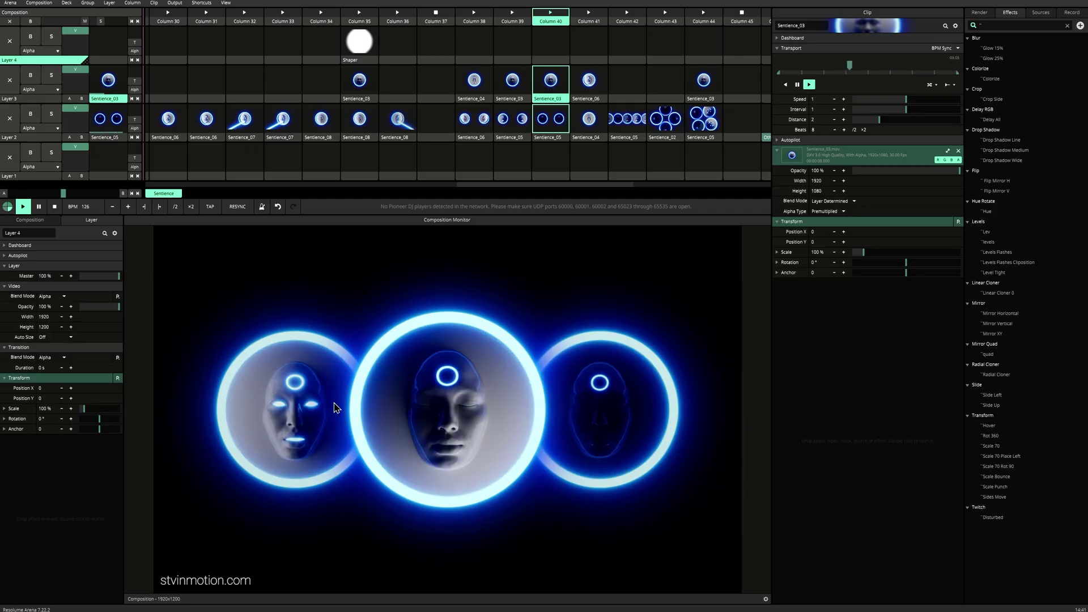
# Compare the Linear Cloner and Mirror two-face clips without the centre face, then relaunch Column 40 and launch 41
pyautogui.click(557, 137)
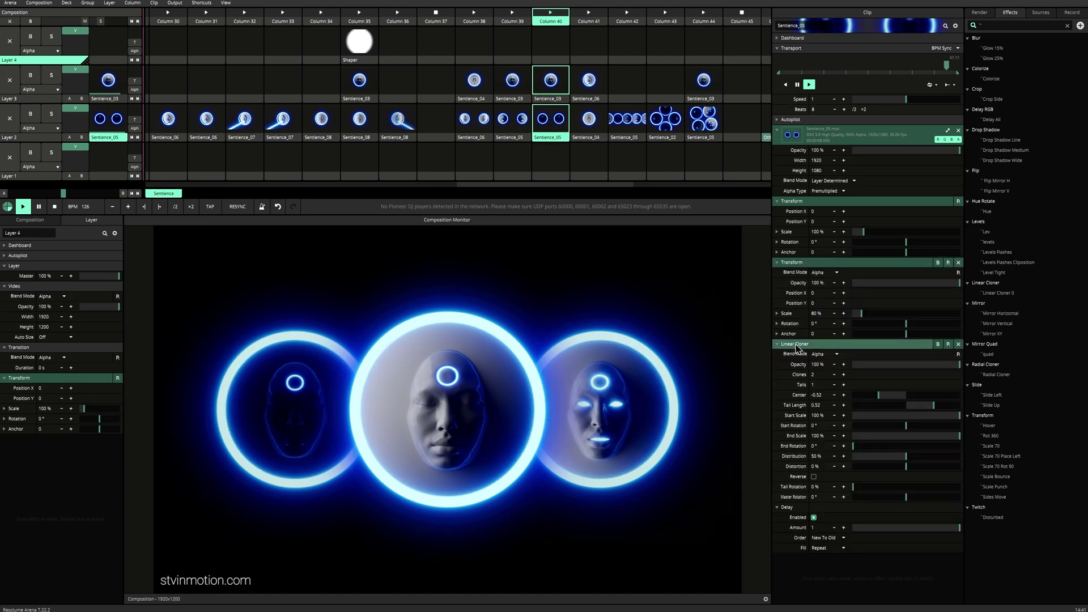
pyautogui.click(560, 95)
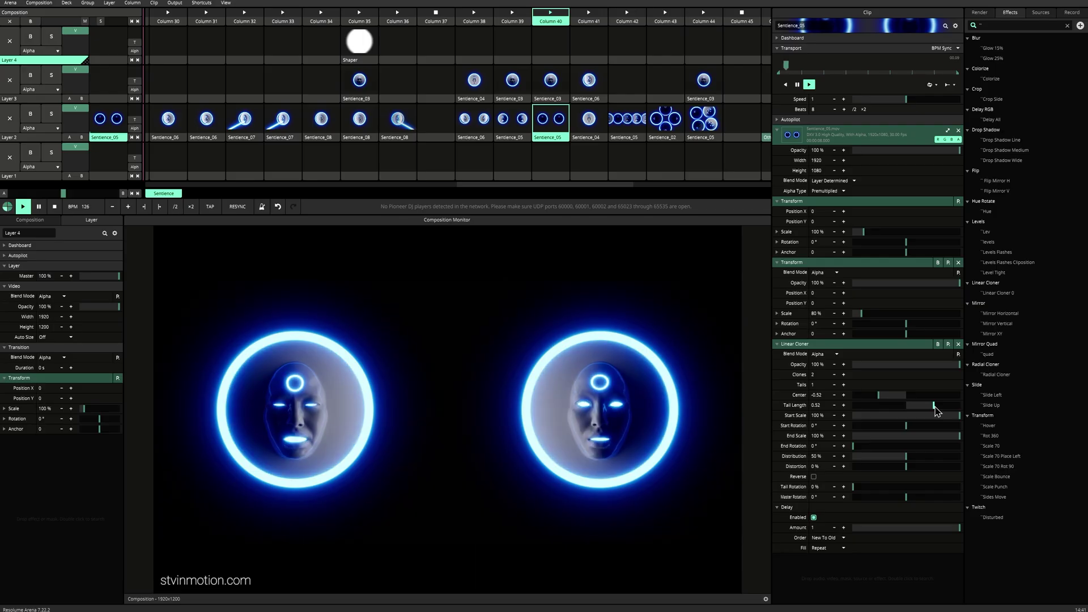
pyautogui.click(513, 118)
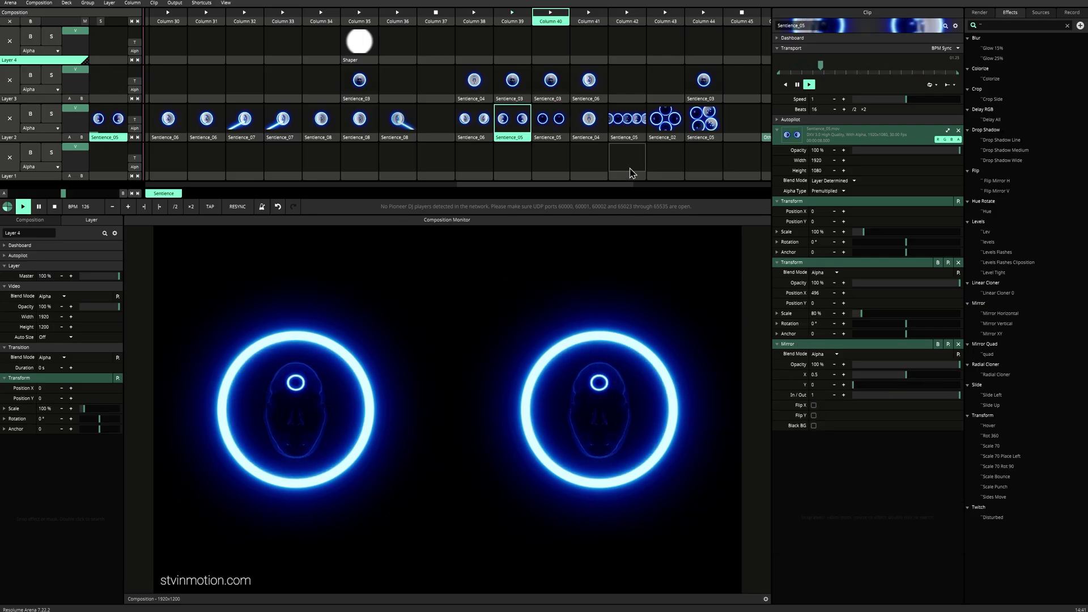
pyautogui.click(551, 122)
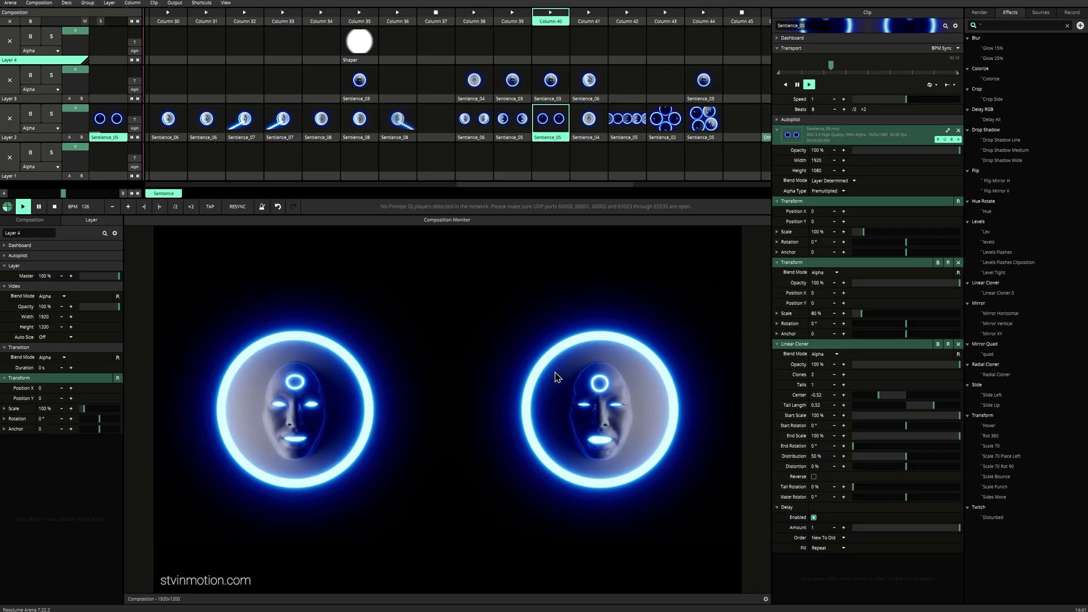
pyautogui.click(558, 25)
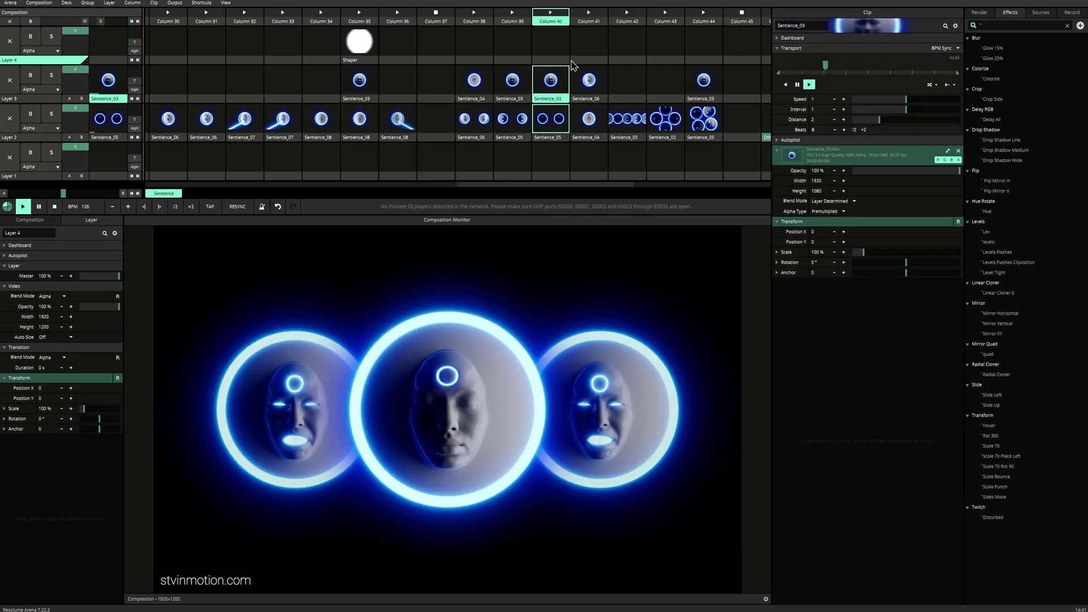
pyautogui.click(589, 17)
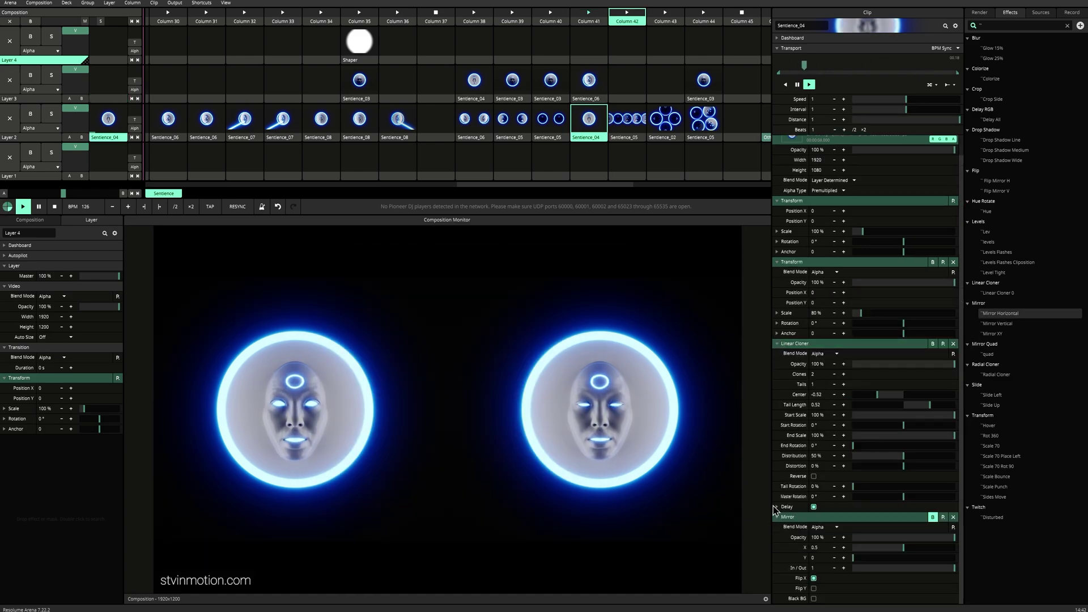
# Play the Sentience_02 radial cloner clip and toggle its clone Delay off and back on
pyautogui.click(776, 506)
pyautogui.scroll(-2, 830, 471)
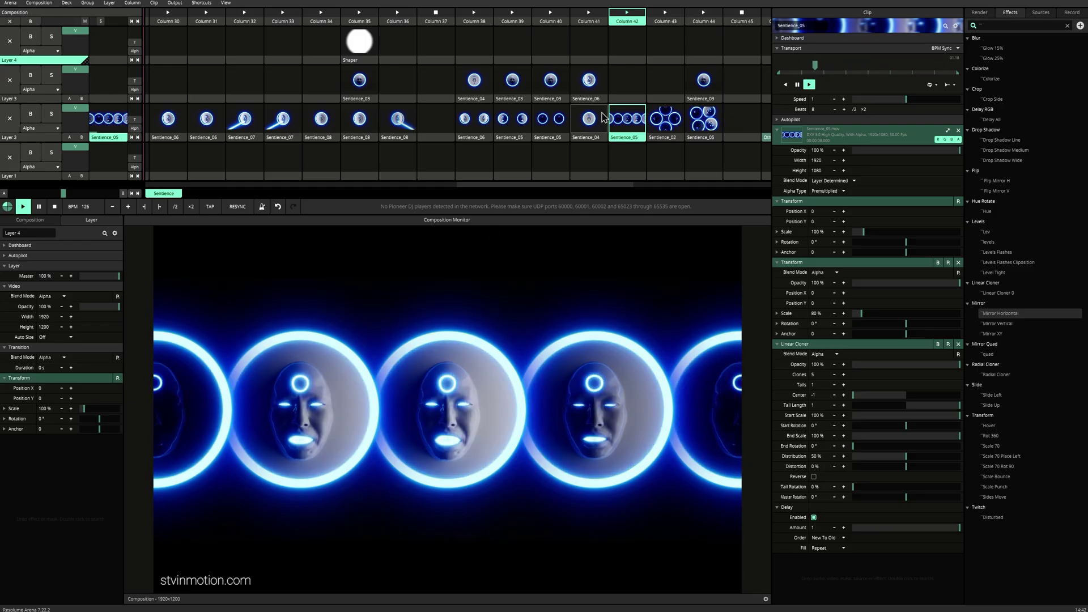
pyautogui.click(666, 119)
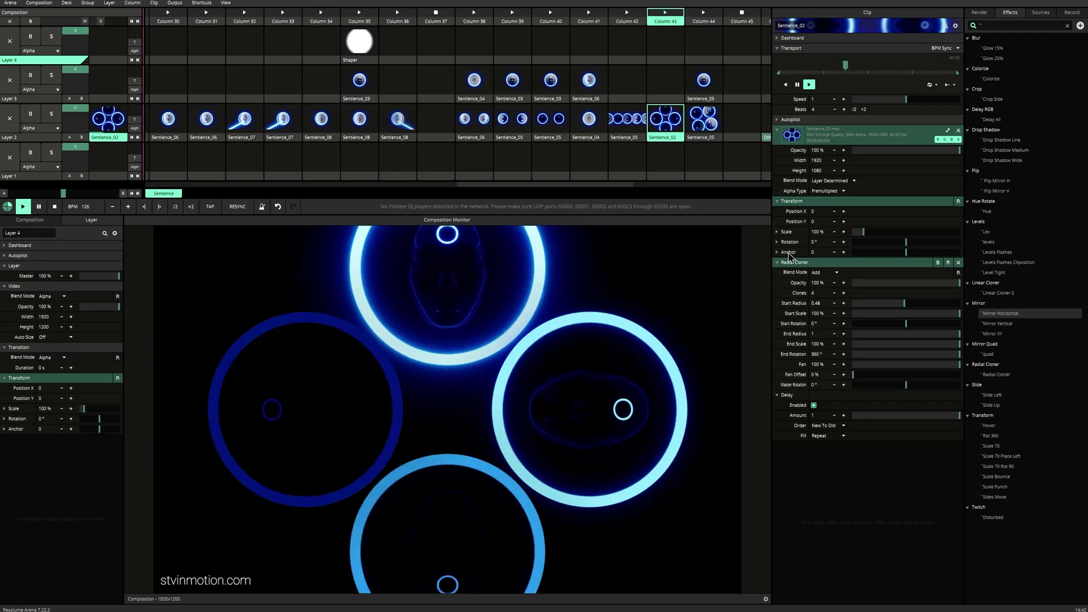
pyautogui.click(814, 406)
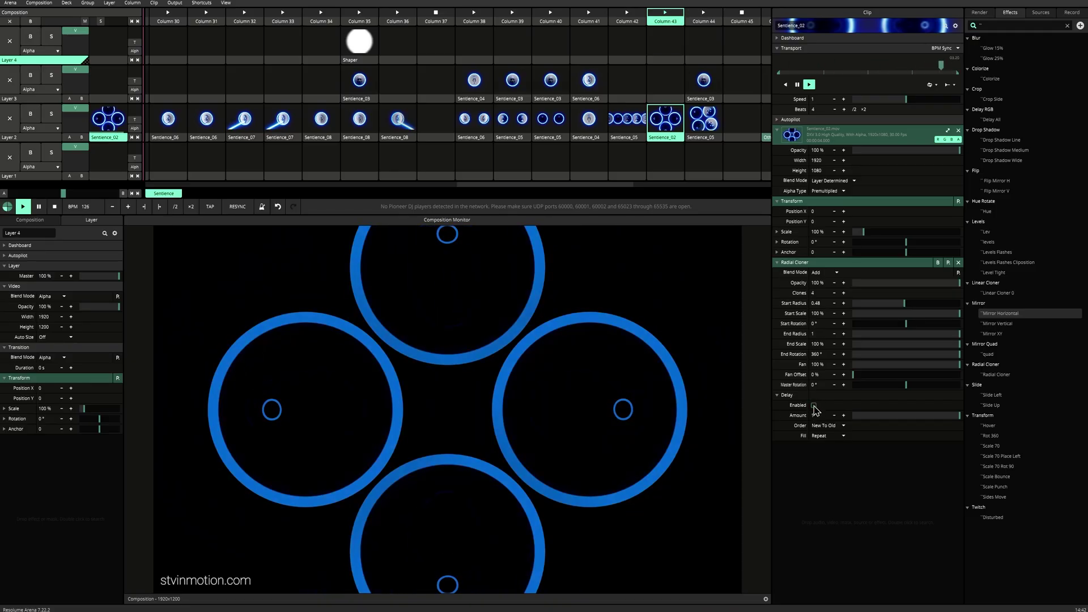
pyautogui.click(814, 406)
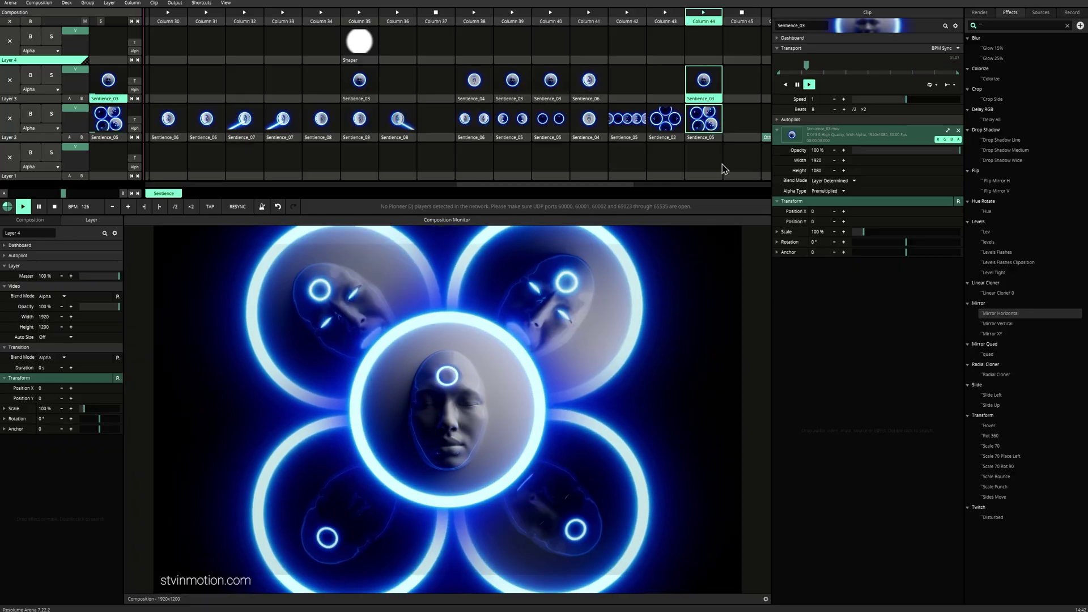
# Play the Stepper Hue clip and bring up the Hue Rotate animation options
pyautogui.hscroll(5, 680, 127)
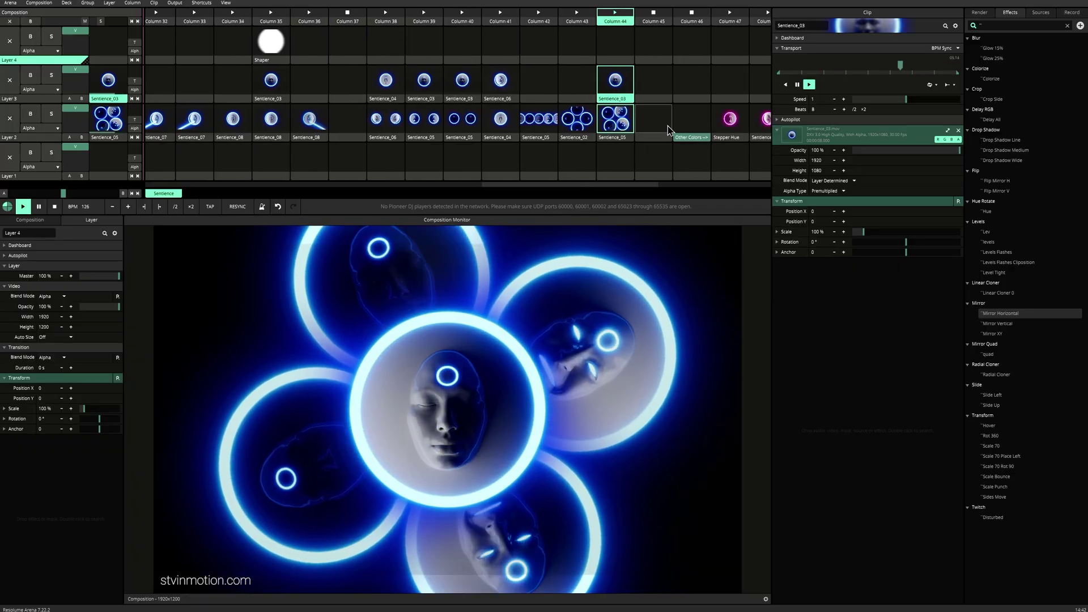
pyautogui.click(642, 119)
pyautogui.hscroll(2, 642, 119)
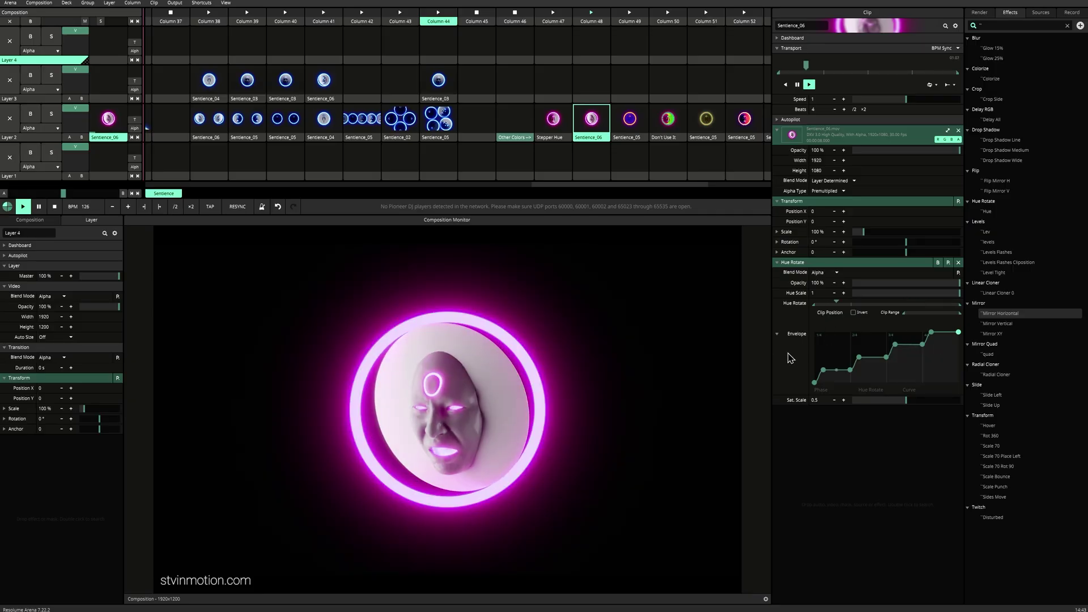
pyautogui.click(795, 303)
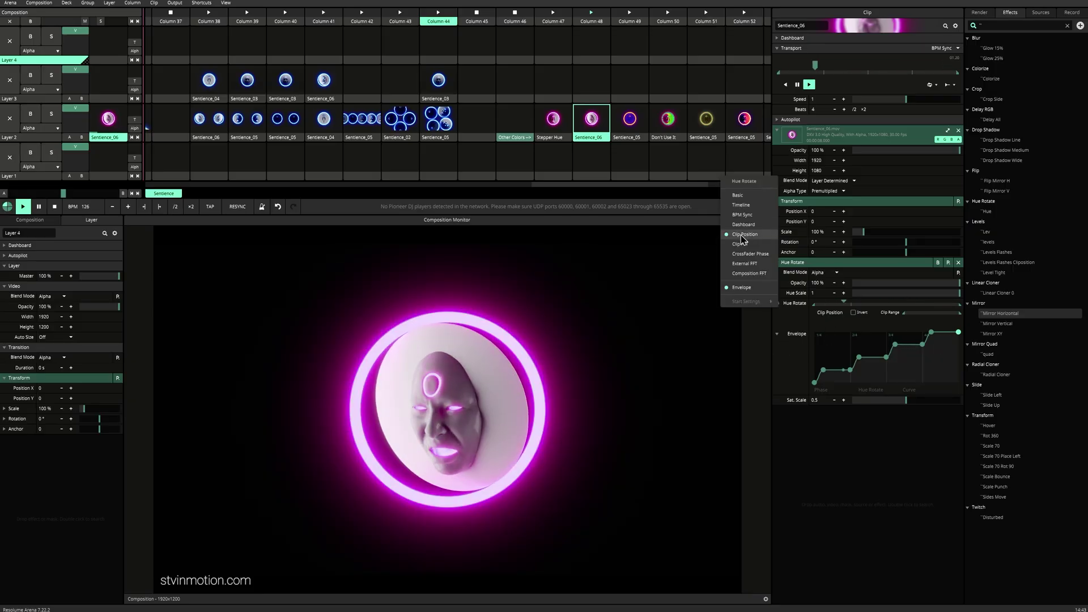
# Play the purple, yellow and next Sentience_05 colour variants in turn
pyautogui.click(626, 122)
pyautogui.click(706, 119)
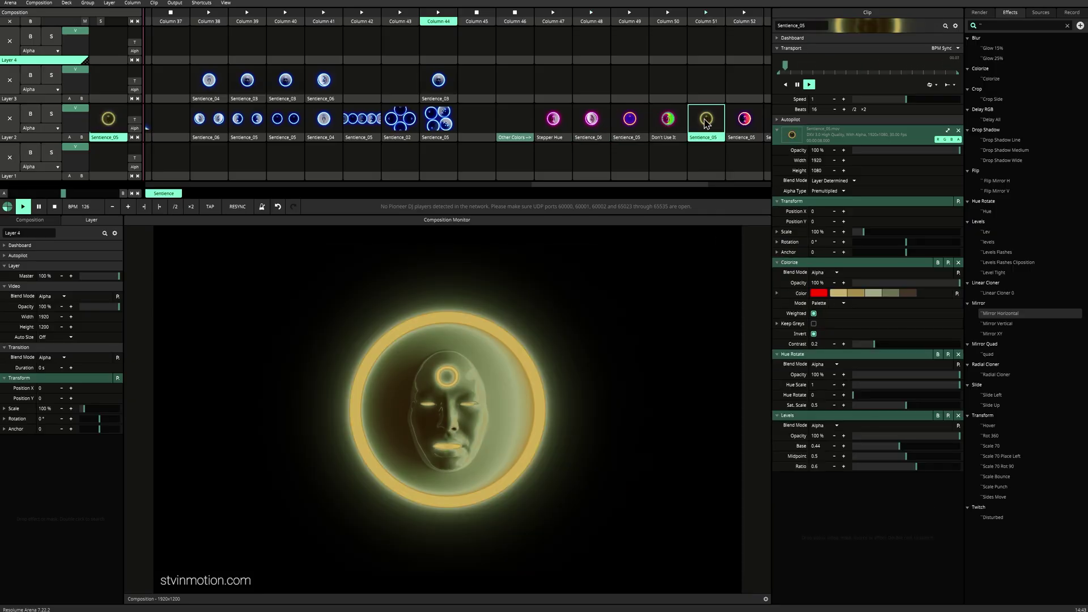
pyautogui.hscroll(4, 652, 127)
pyautogui.click(590, 118)
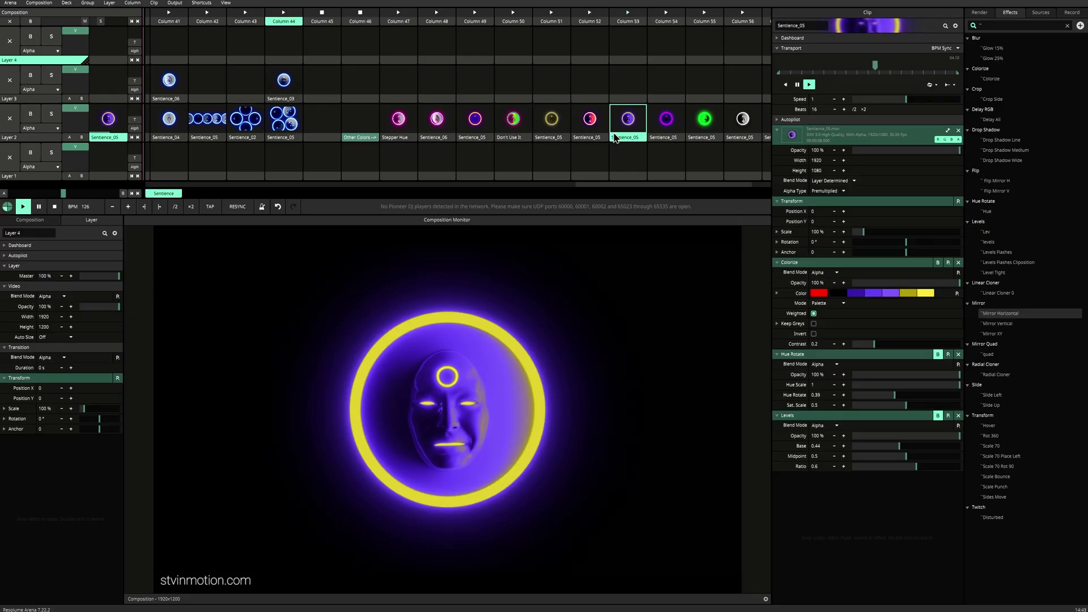
# Copy the Sentience_05 clip's effects, then show the composition's settings and effect stack
pyautogui.rightClick(619, 142)
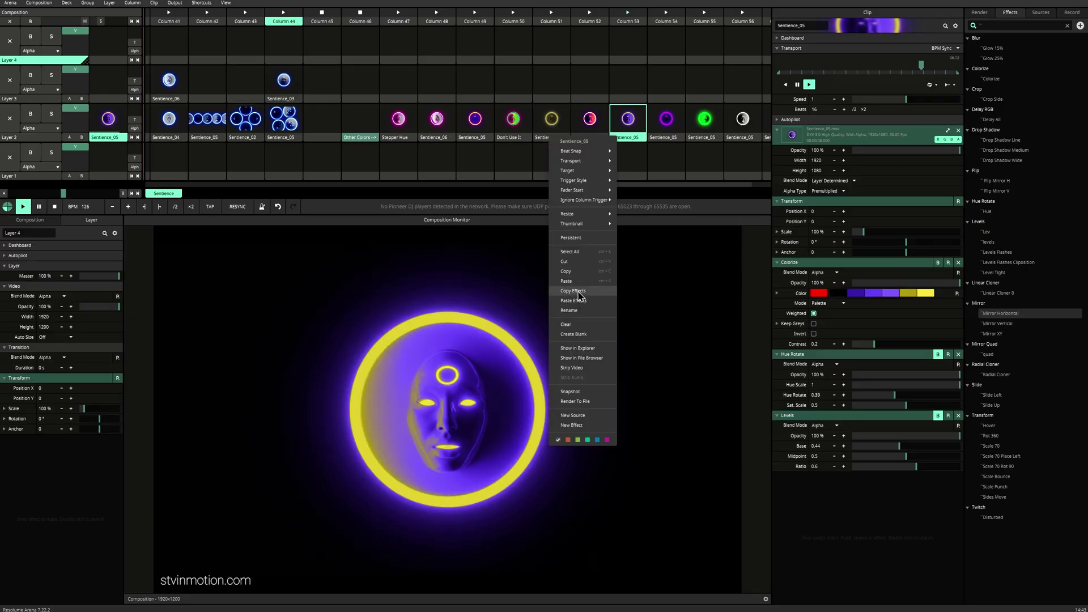
pyautogui.click(579, 291)
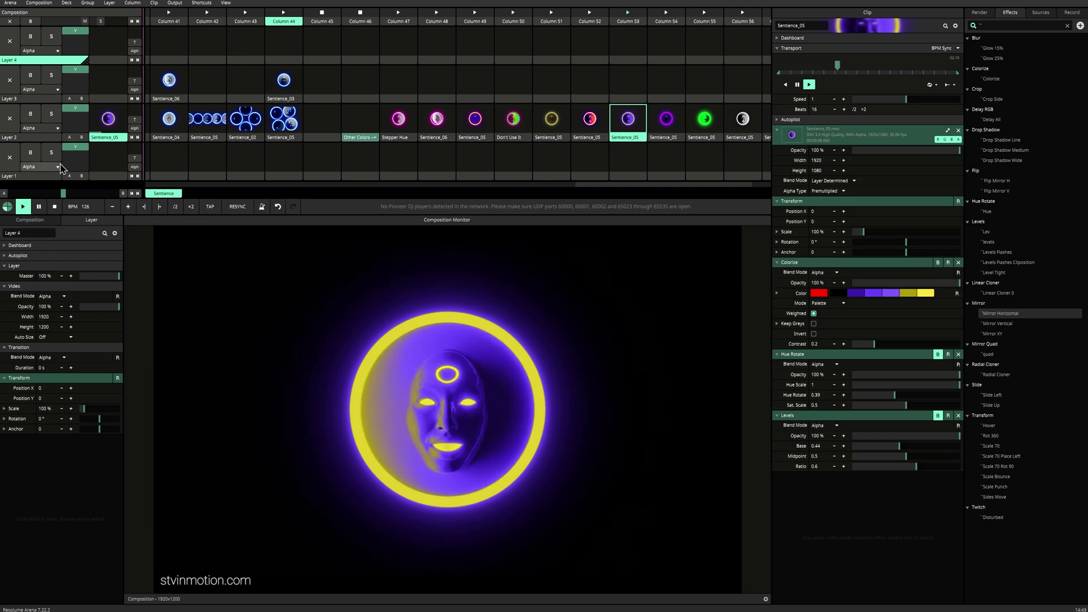
pyautogui.rightClick(42, 142)
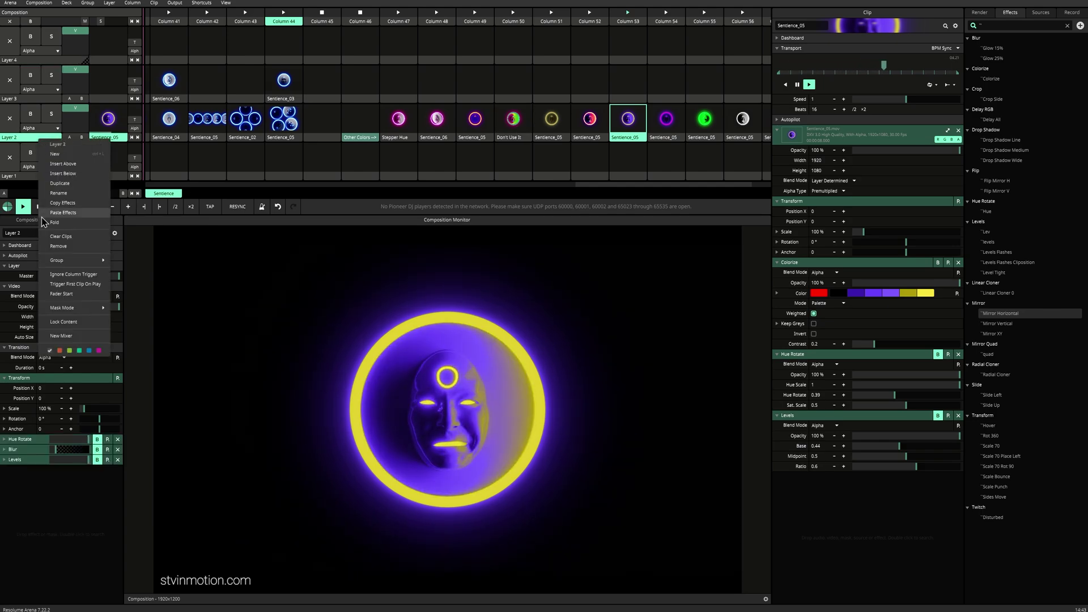
pyautogui.click(26, 223)
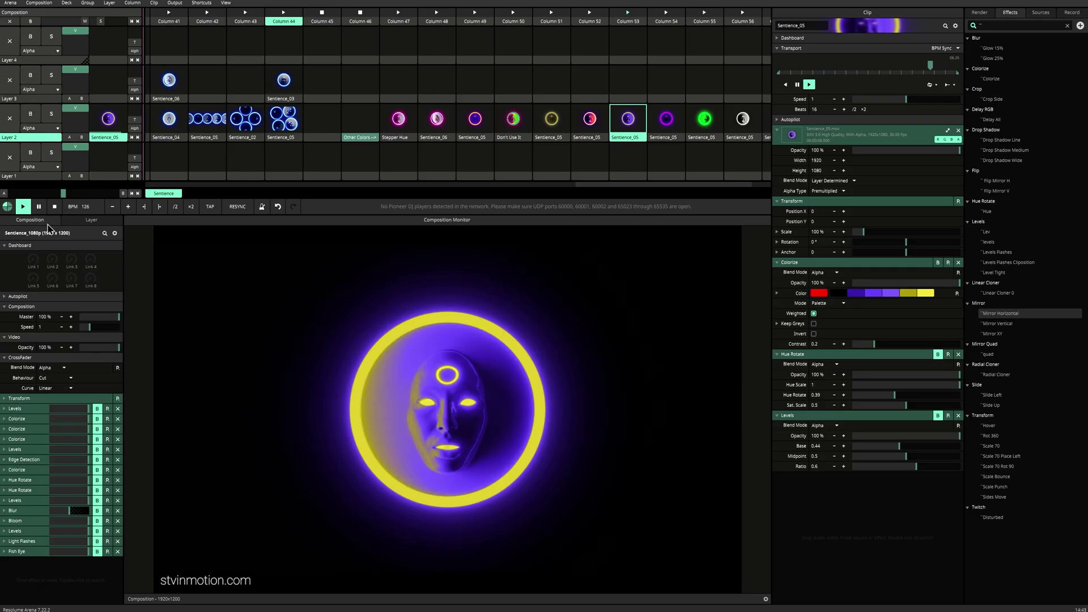
pyautogui.hscroll(2, 601, 117)
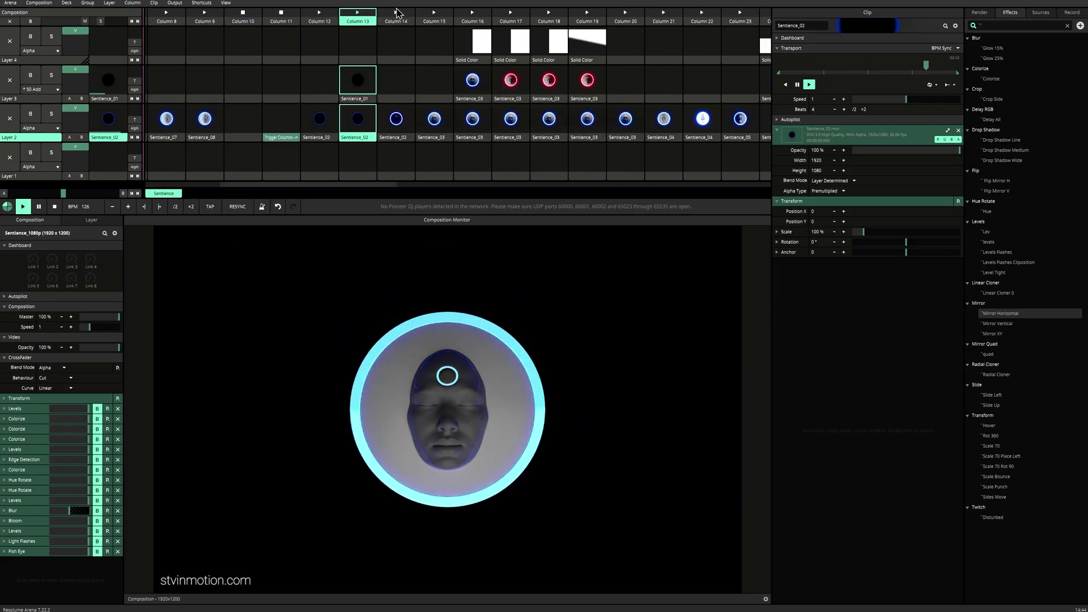
# Trigger Columns 17, 24, 41 and 44 in turn, ending on the radial cloner ring
pyautogui.click(509, 17)
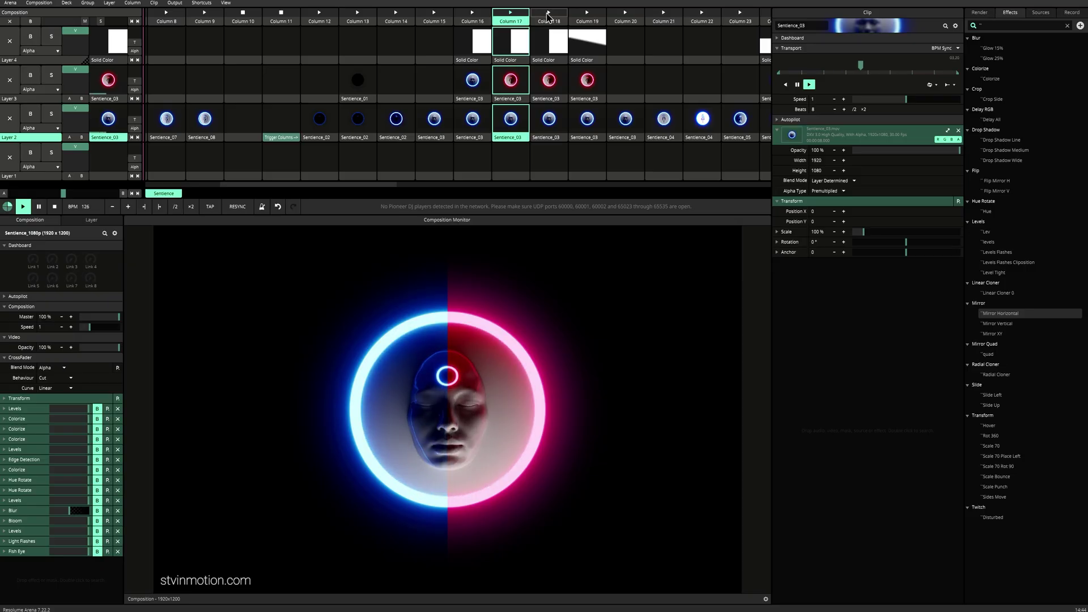
pyautogui.click(623, 17)
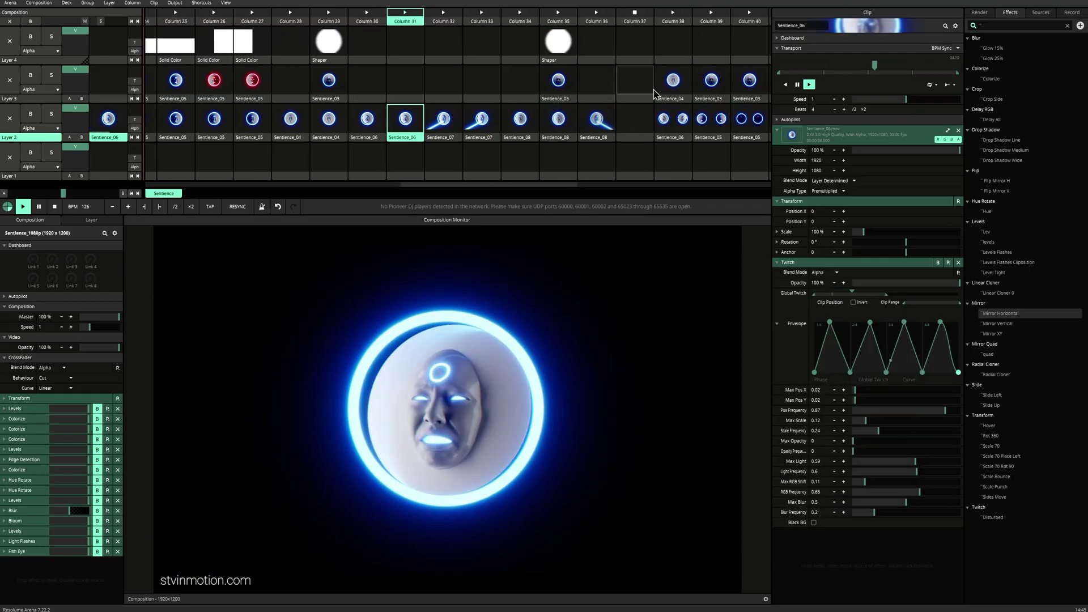
pyautogui.click(649, 16)
pyautogui.click(725, 17)
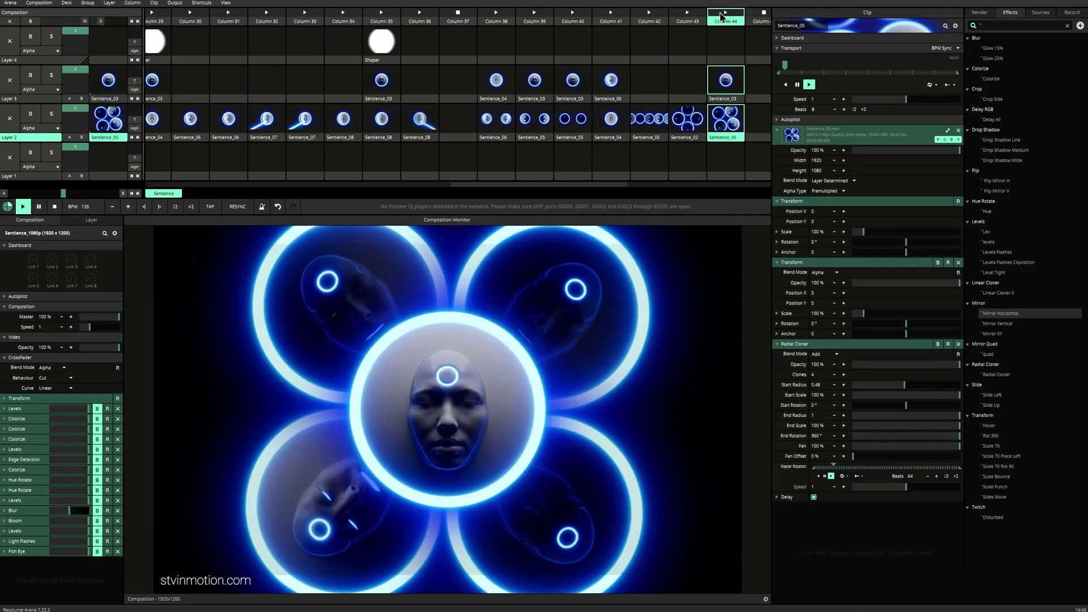